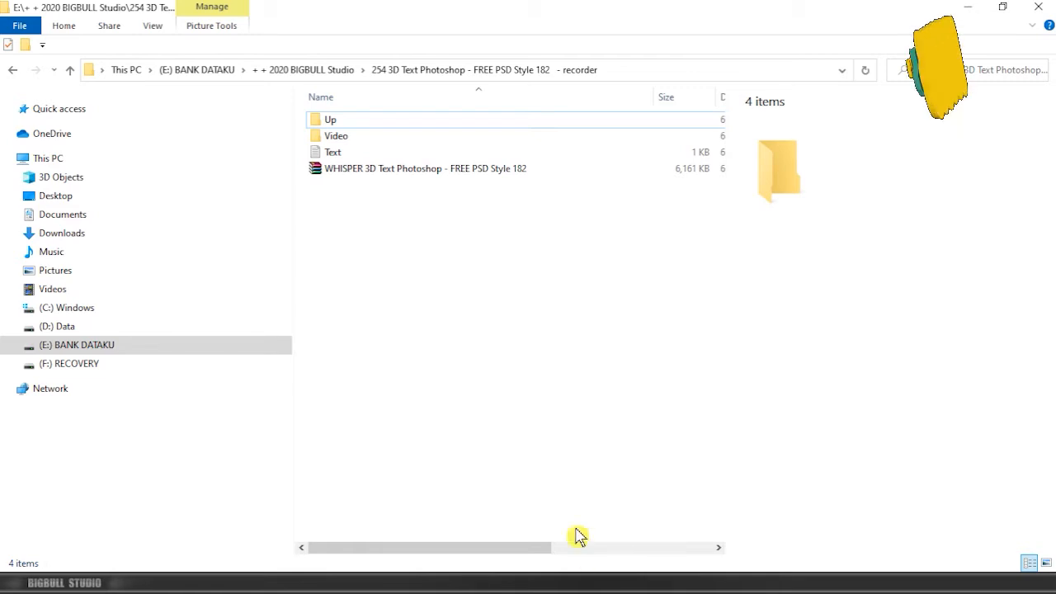
# Extract the WHISPER 3D Text Photoshop - FREE PSD Style 182 archive into the current folder
pyautogui.click(392, 170)
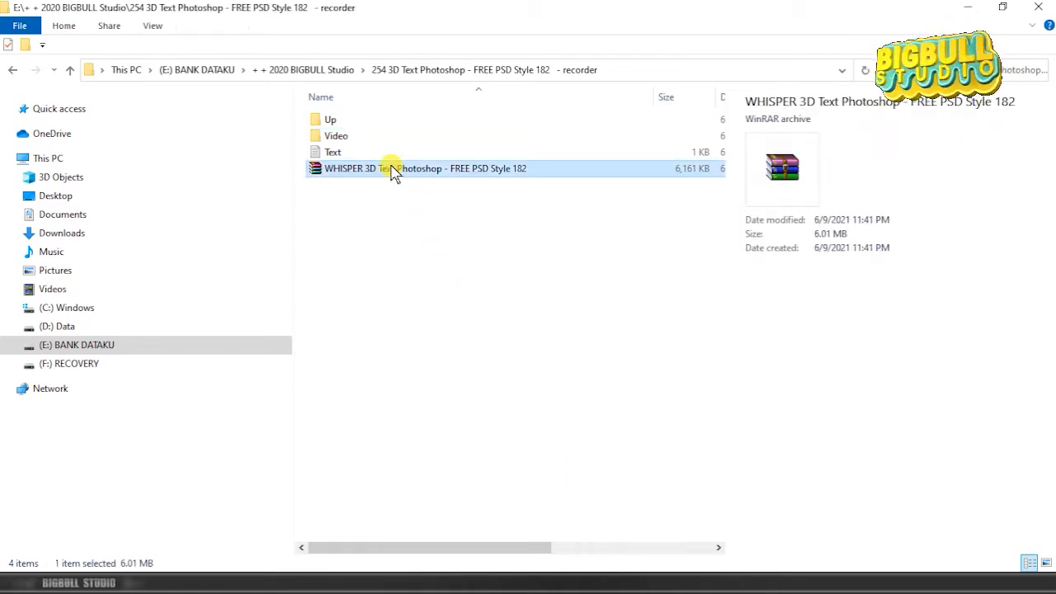
pyautogui.rightClick(493, 170)
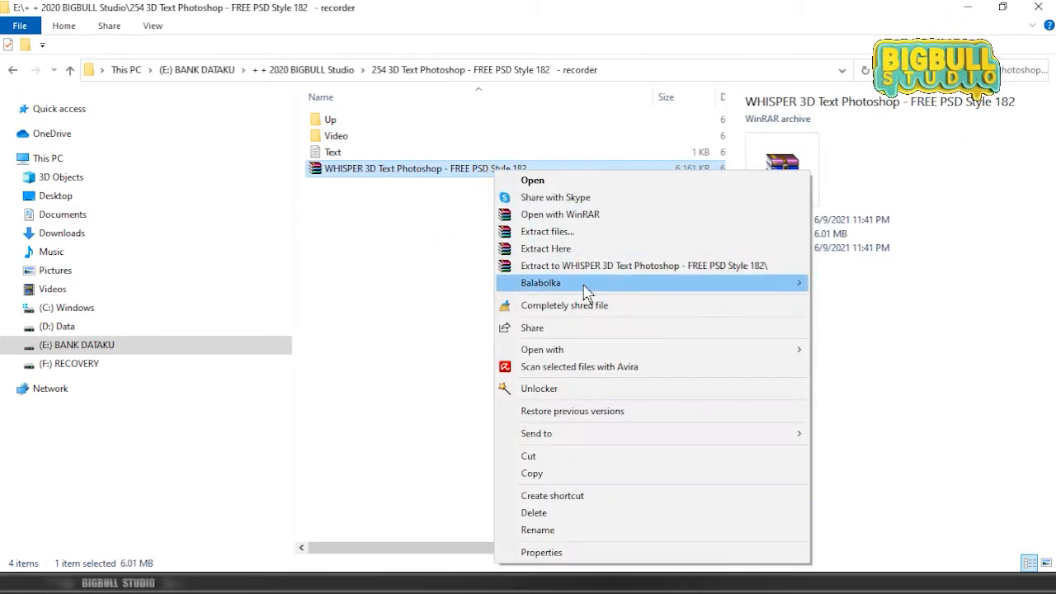
pyautogui.click(636, 250)
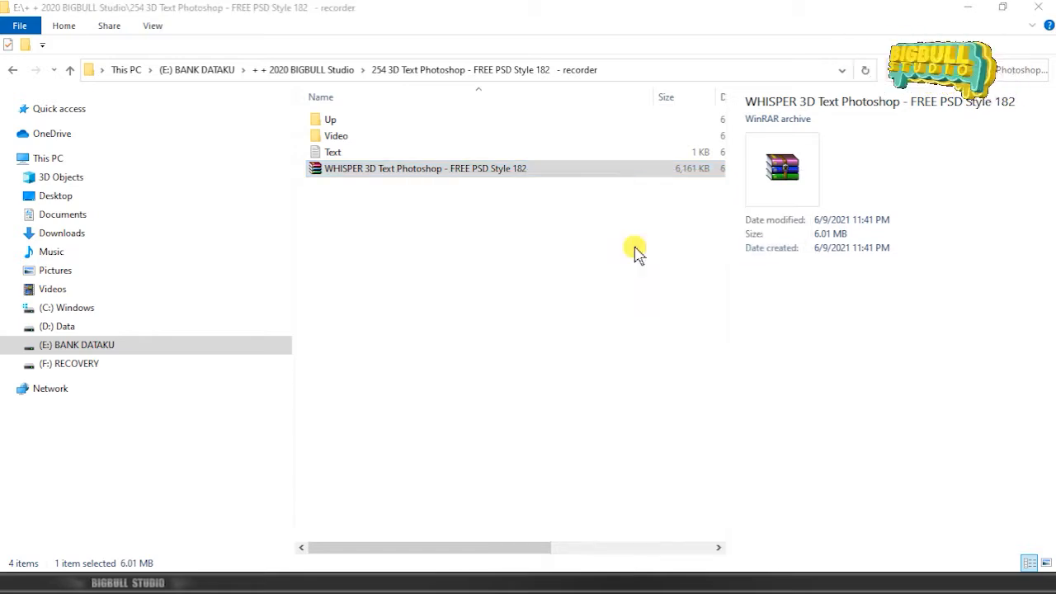
# Open the extracted WHISPER 3D Text Photoshop - FREE PSD Style 182 PSD file in Photoshop
pyautogui.click(517, 170)
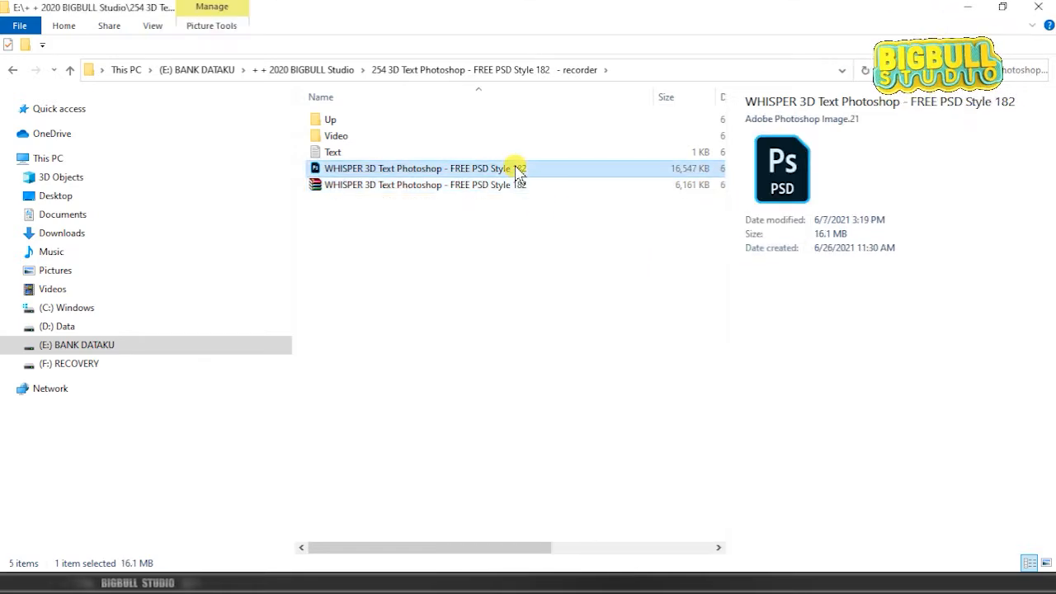
pyautogui.rightClick(514, 170)
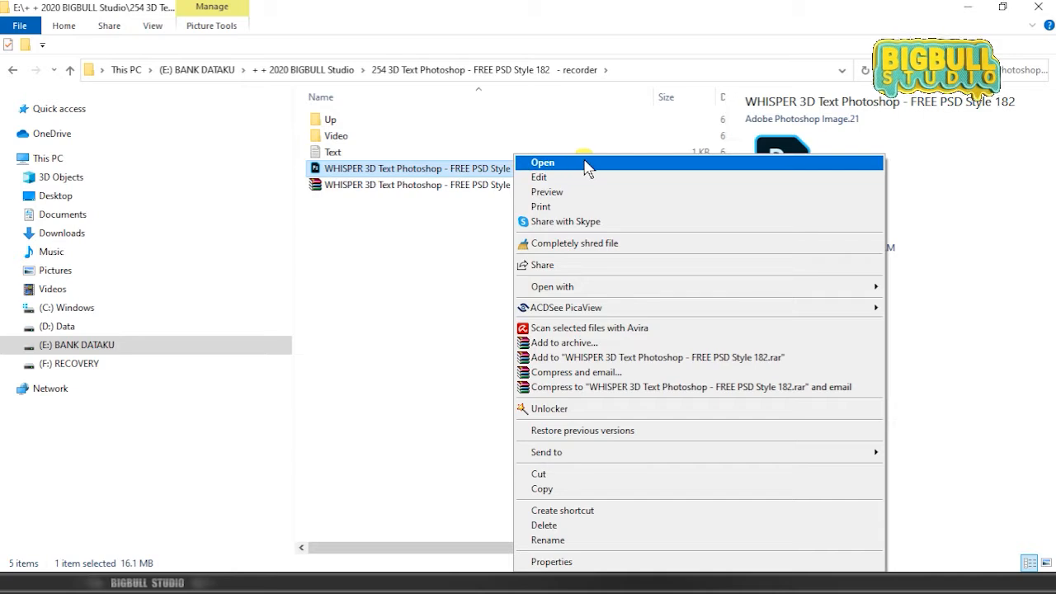
pyautogui.click(583, 163)
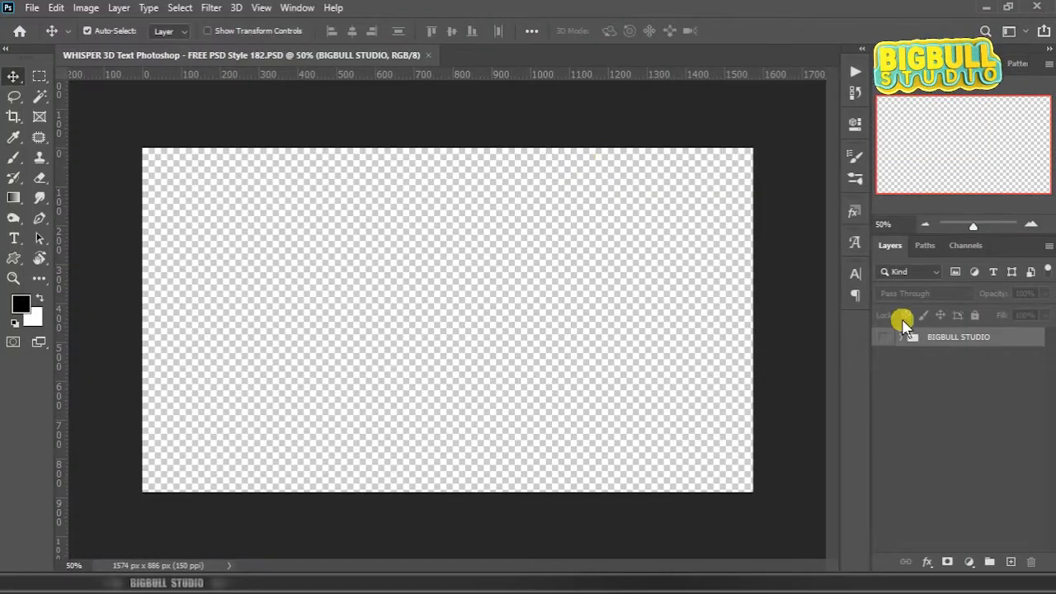
# Make the BIGBULL STUDIO layer group visible and expand it to list its layers
pyautogui.click(884, 337)
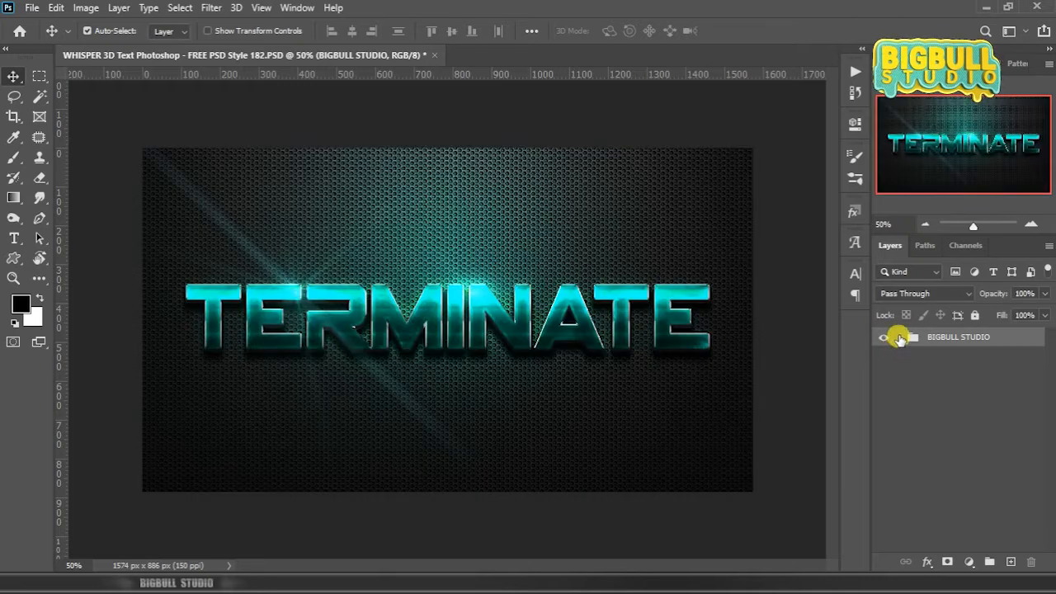
pyautogui.click(900, 337)
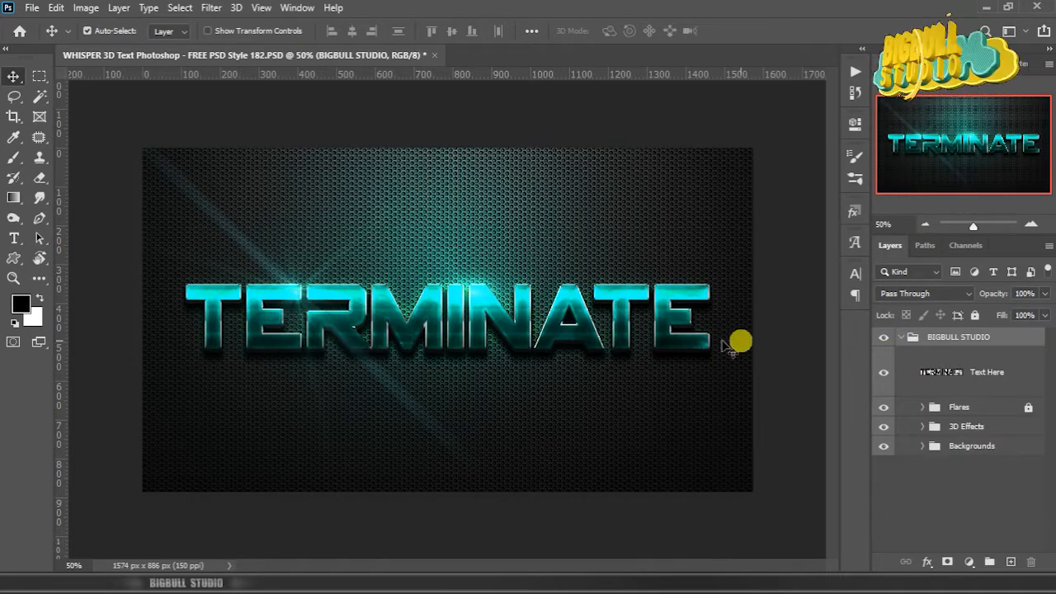
pyautogui.scroll(1, 695, 358)
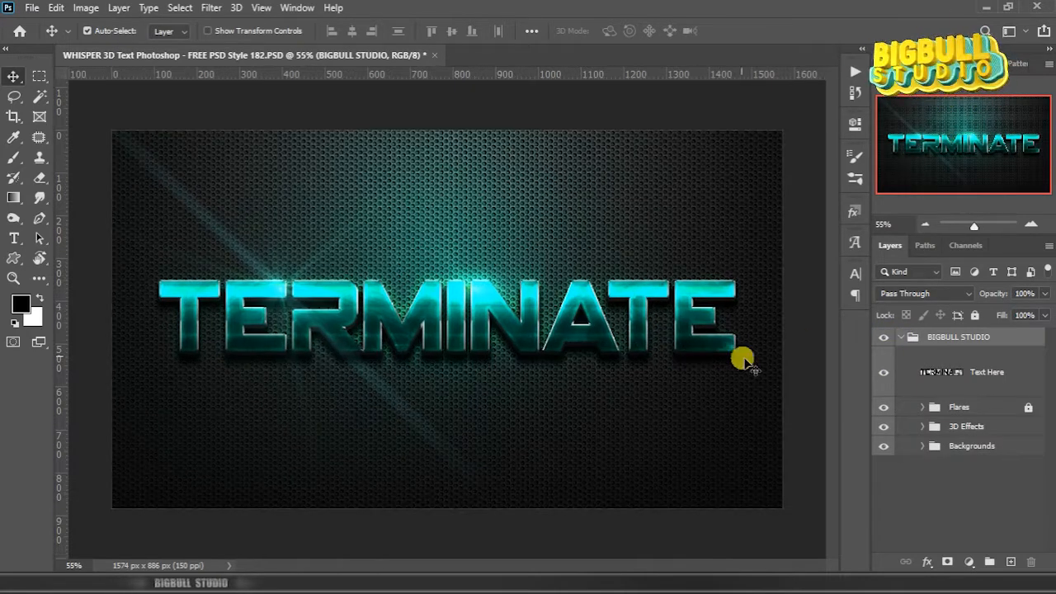
# Hide the Text Here layer, and turn the Flares group off and back on to preview its effect
pyautogui.click(883, 372)
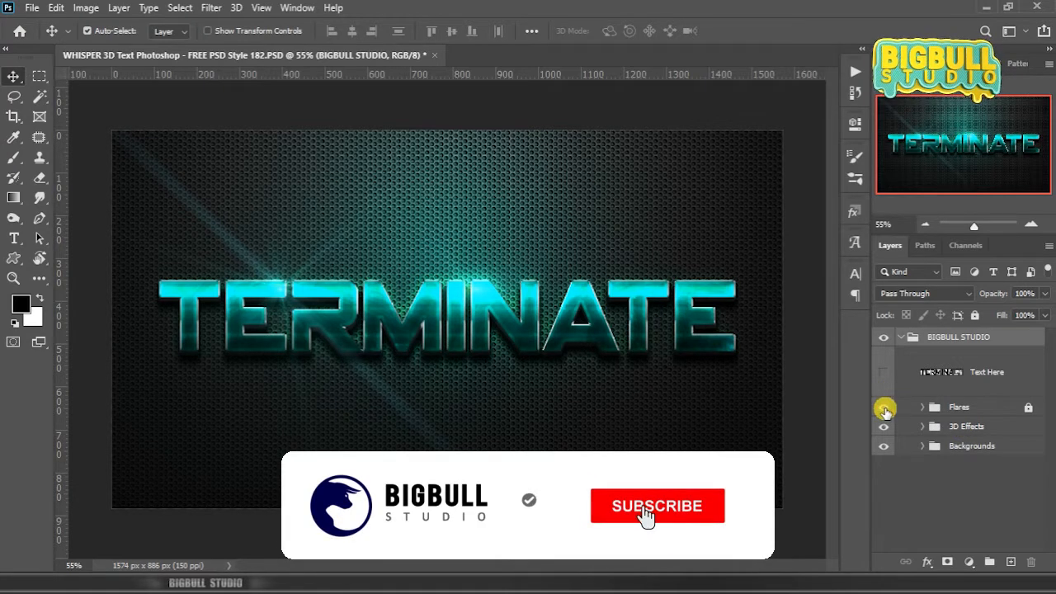
pyautogui.click(883, 407)
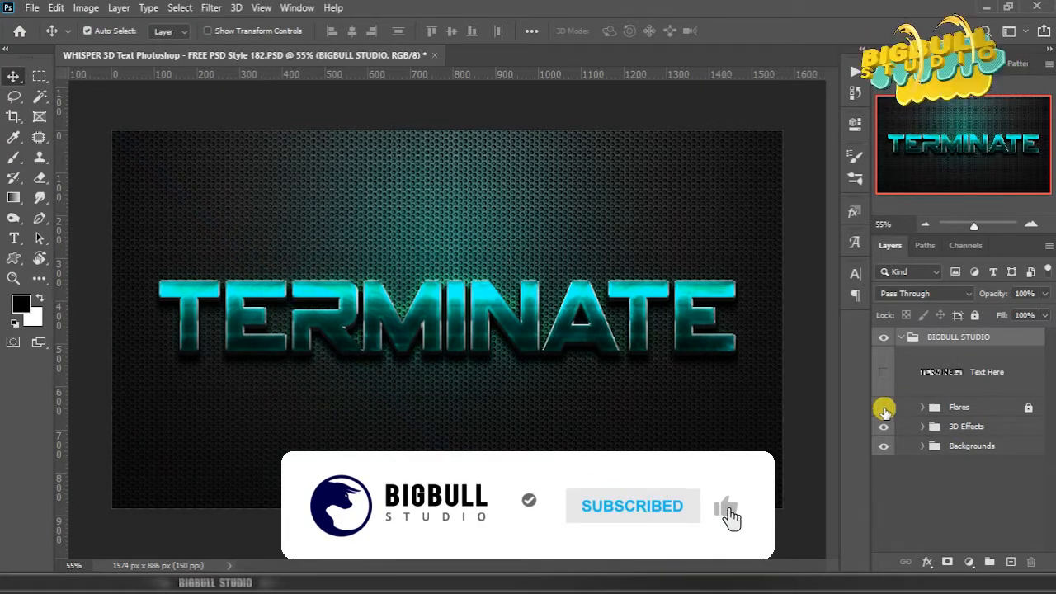
pyautogui.click(883, 407)
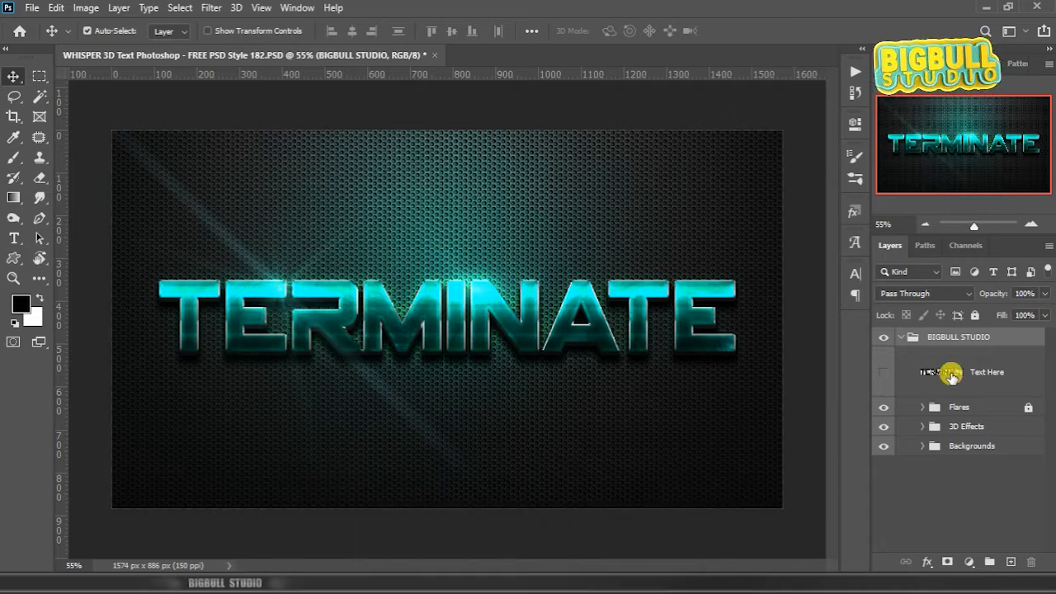
# Open the contents of the Text Here smart object for editing
pyautogui.click(951, 375)
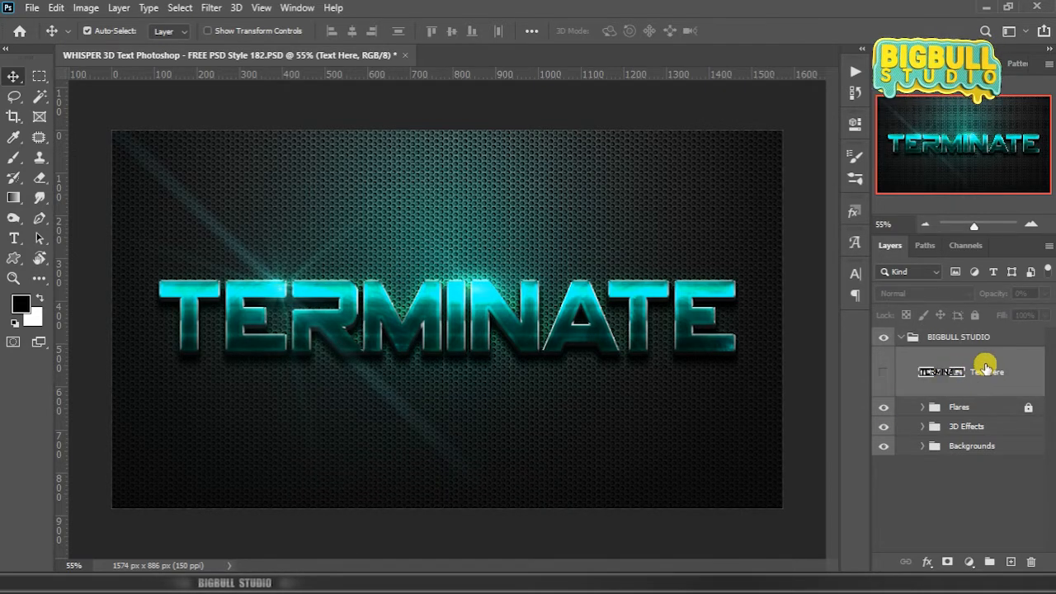
pyautogui.rightClick(985, 365)
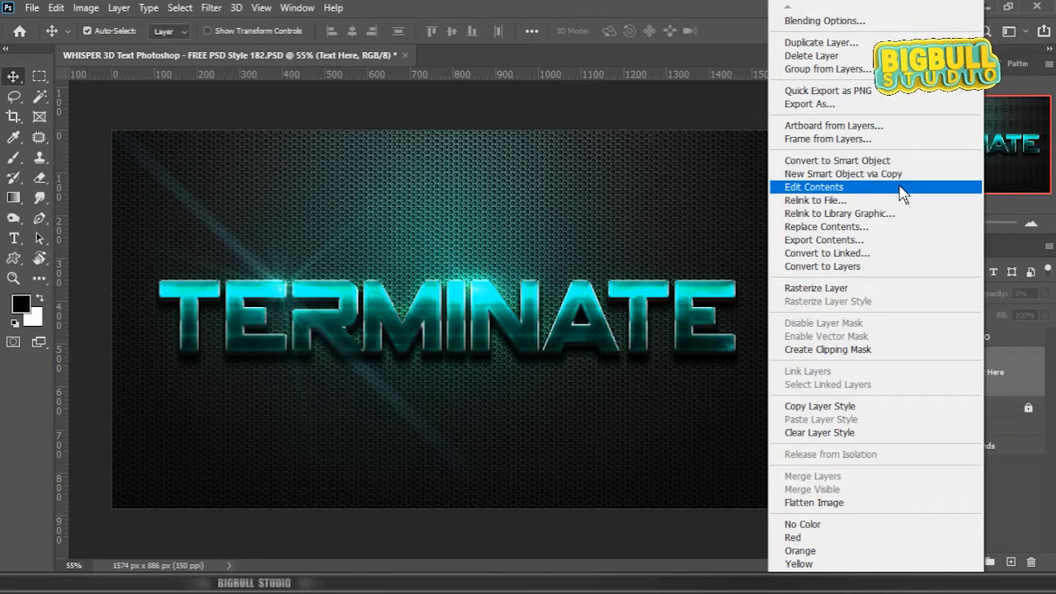
pyautogui.click(908, 191)
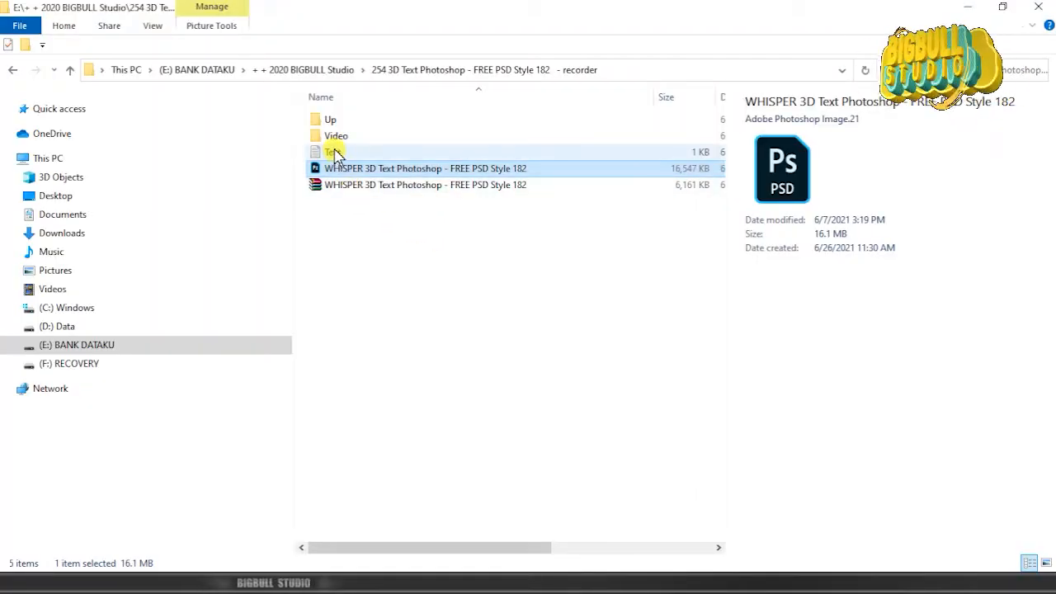
# Open the Text document from the project folder in Notepad and place its window over the smart object document in Photoshop
pyautogui.click(332, 154)
pyautogui.doubleClick(326, 153)
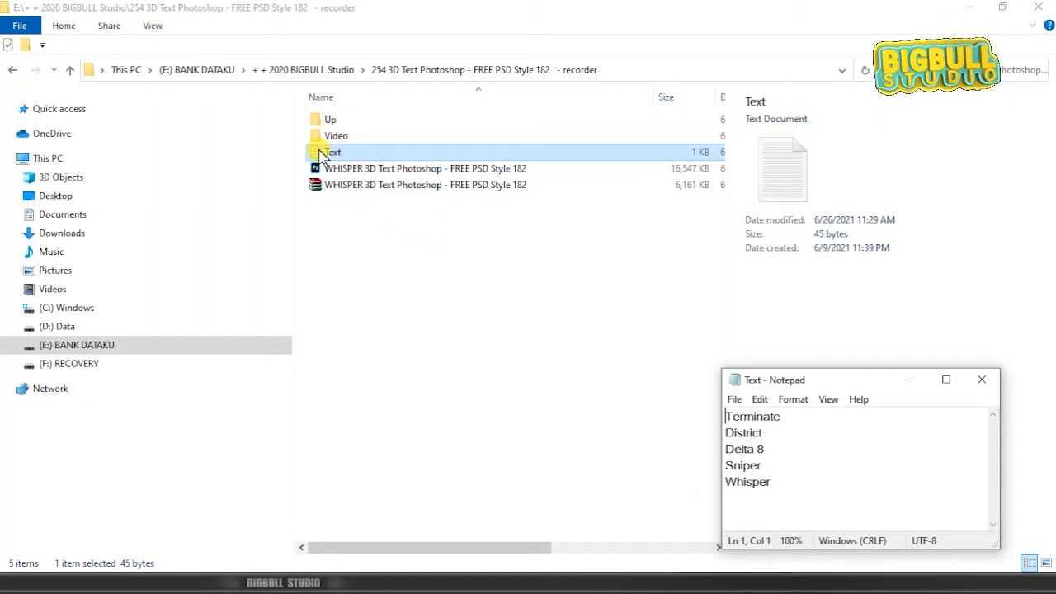
pyautogui.click(426, 580)
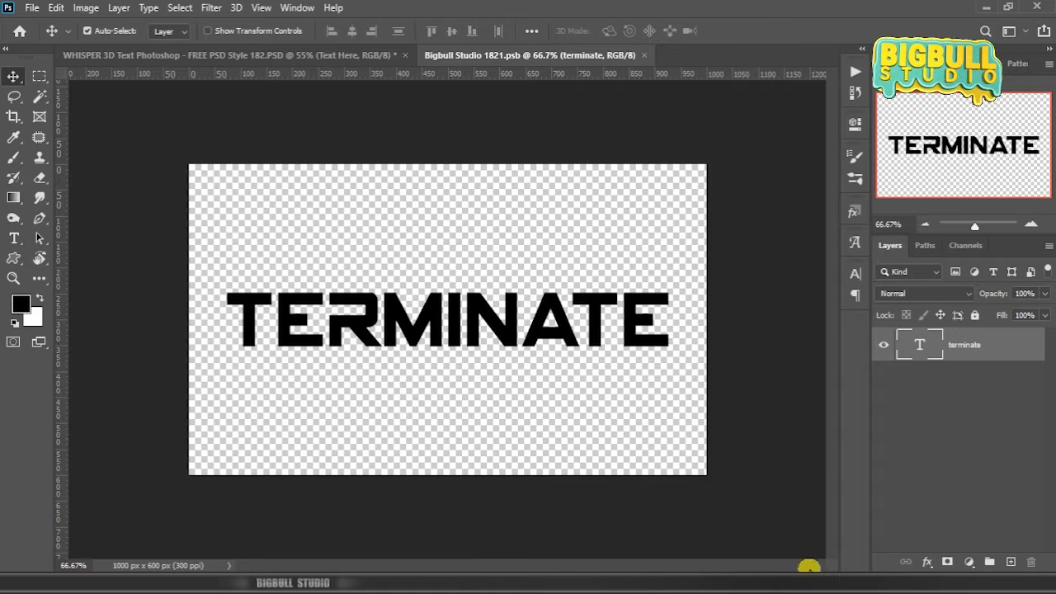
pyautogui.click(803, 575)
pyautogui.moveTo(805, 385); pyautogui.dragTo(696, 383)
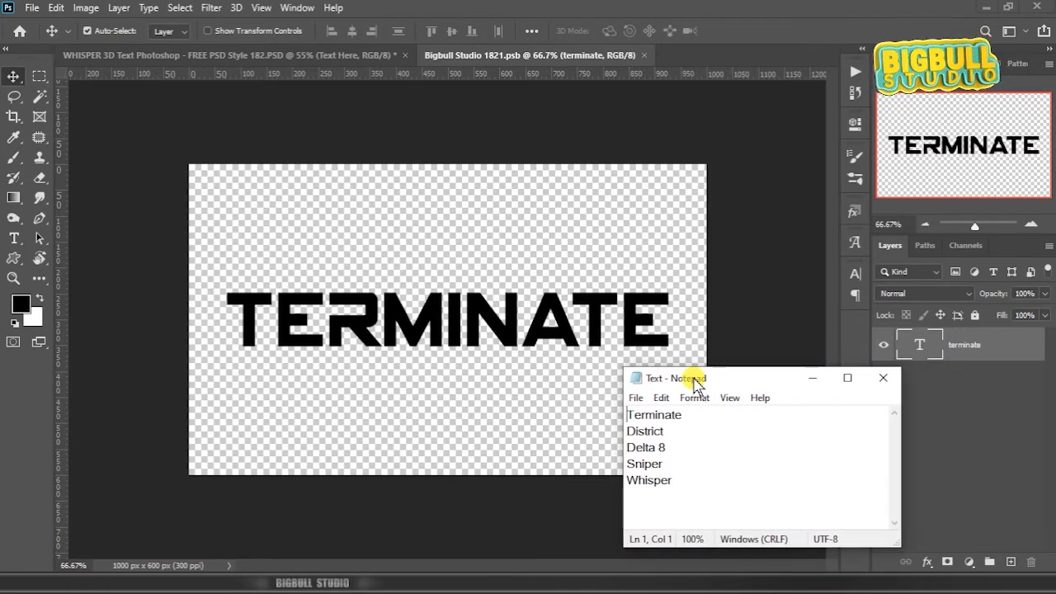
# Copy the word "District" from the Notepad text list
pyautogui.hotkey('shift', 'Home')
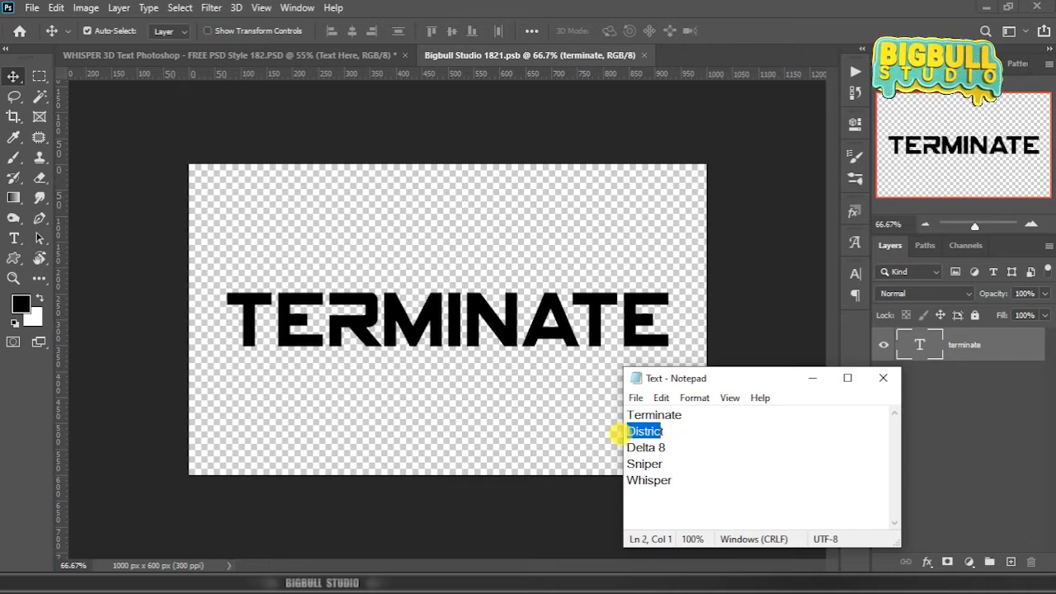
pyautogui.moveTo(664, 431); pyautogui.dragTo(627, 430)
pyautogui.rightClick(648, 431)
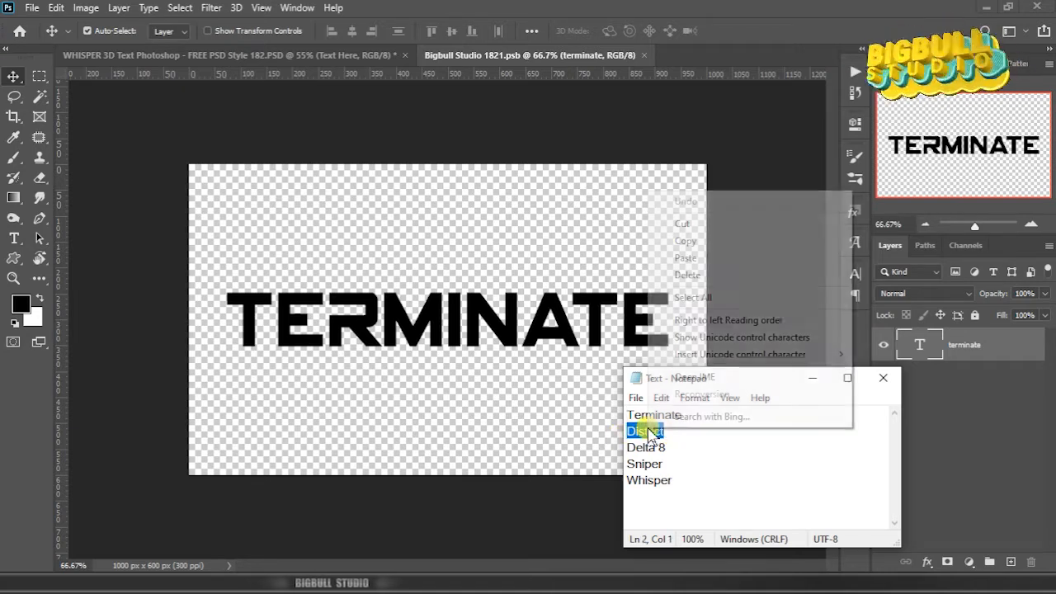
pyautogui.click(780, 243)
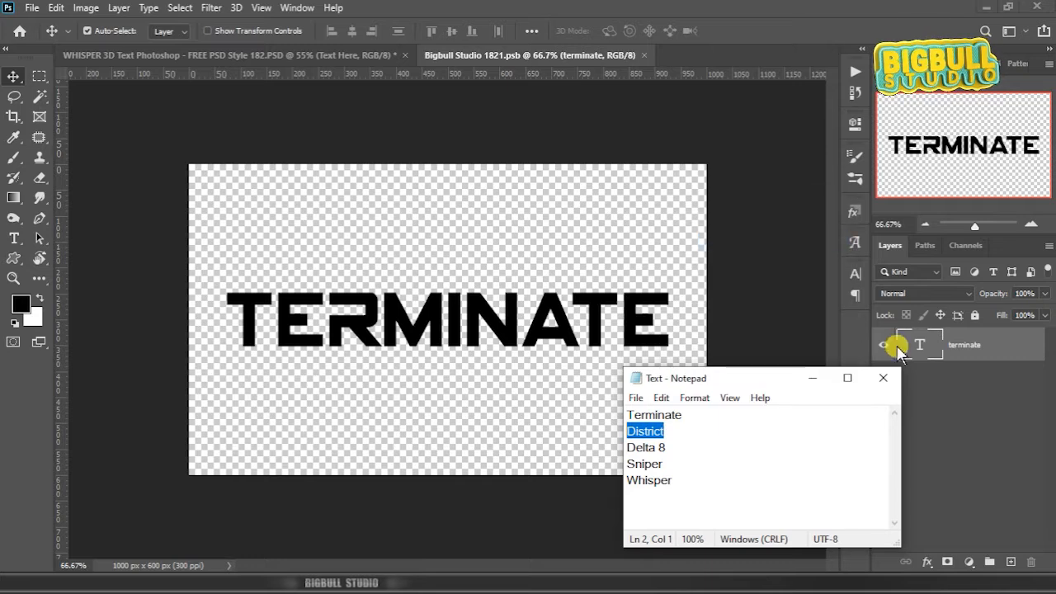
# Replace the terminate layer's text with "District", then save and close the smart object document
pyautogui.click(922, 346)
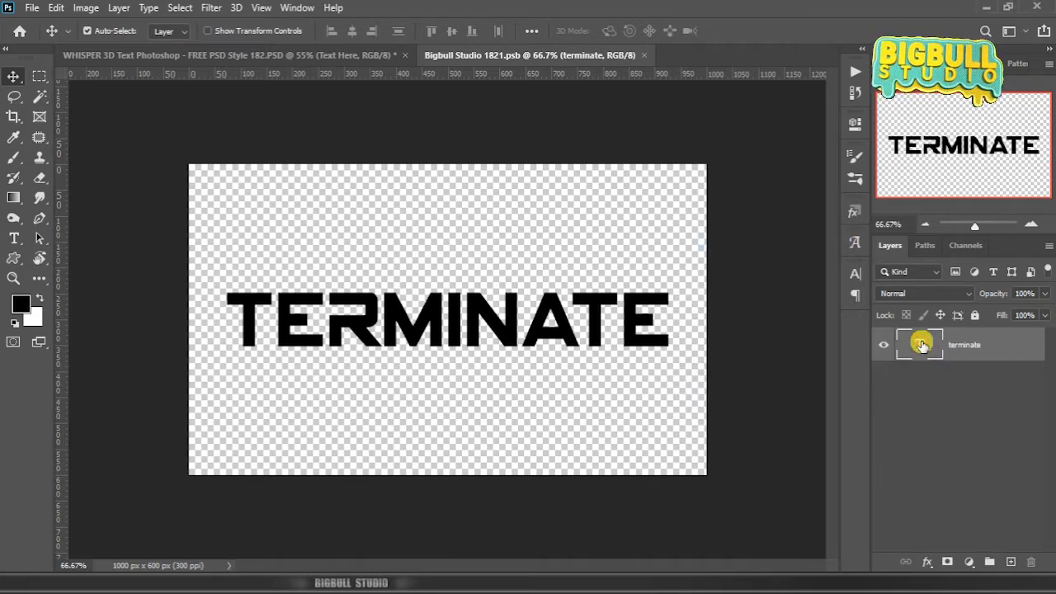
pyautogui.doubleClick(922, 346)
pyautogui.hotkey('ctrl', 'v')
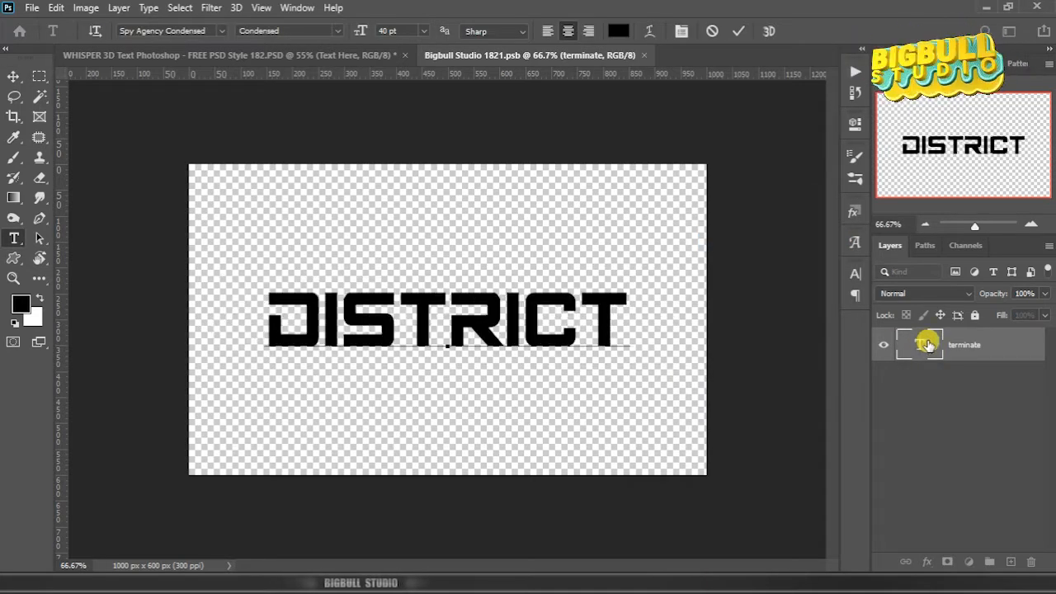
pyautogui.click(964, 346)
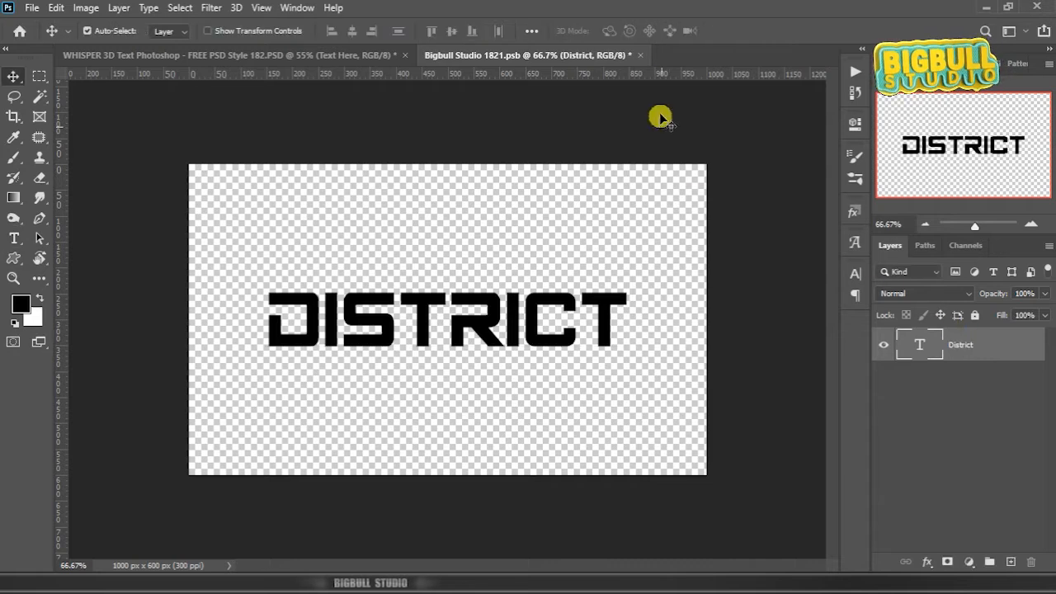
pyautogui.click(639, 55)
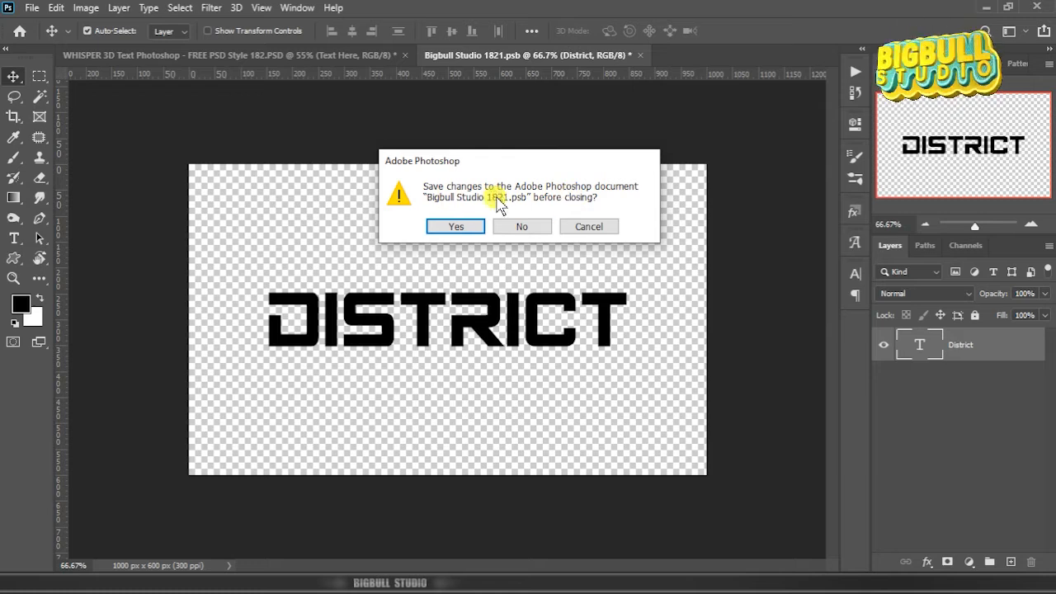
pyautogui.click(458, 227)
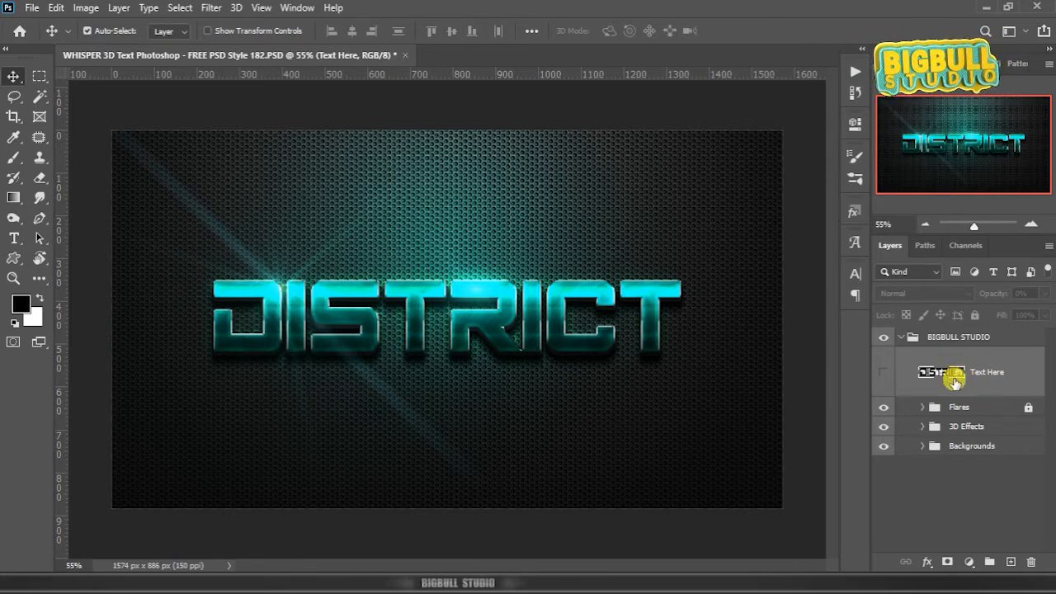
# Reopen the Text Here smart object's contents and copy "Delta 8" from the Notepad text list
pyautogui.doubleClick(959, 373)
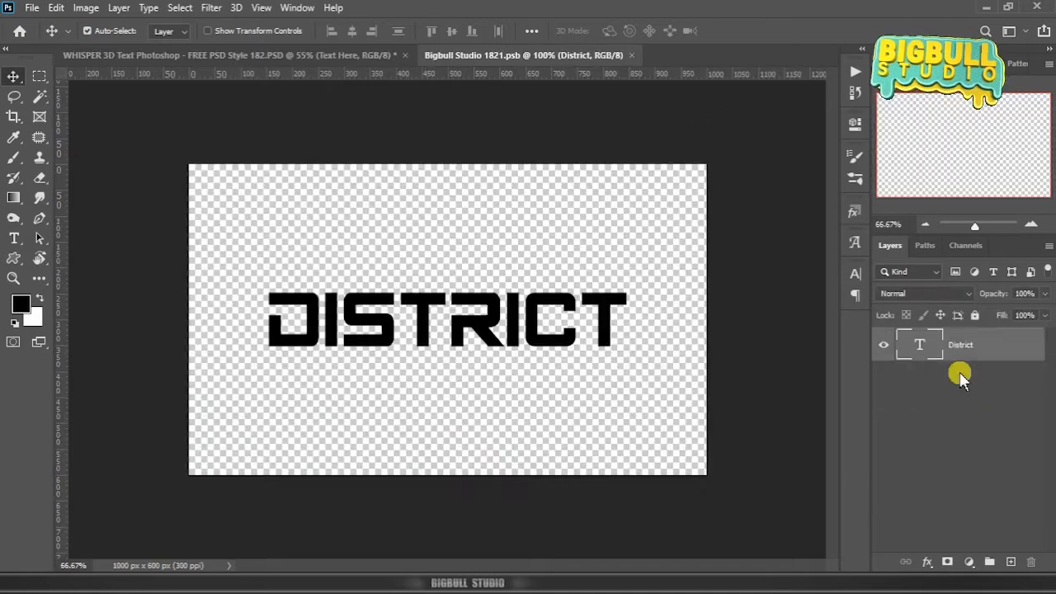
pyautogui.hotkey('alt', 'Tab')
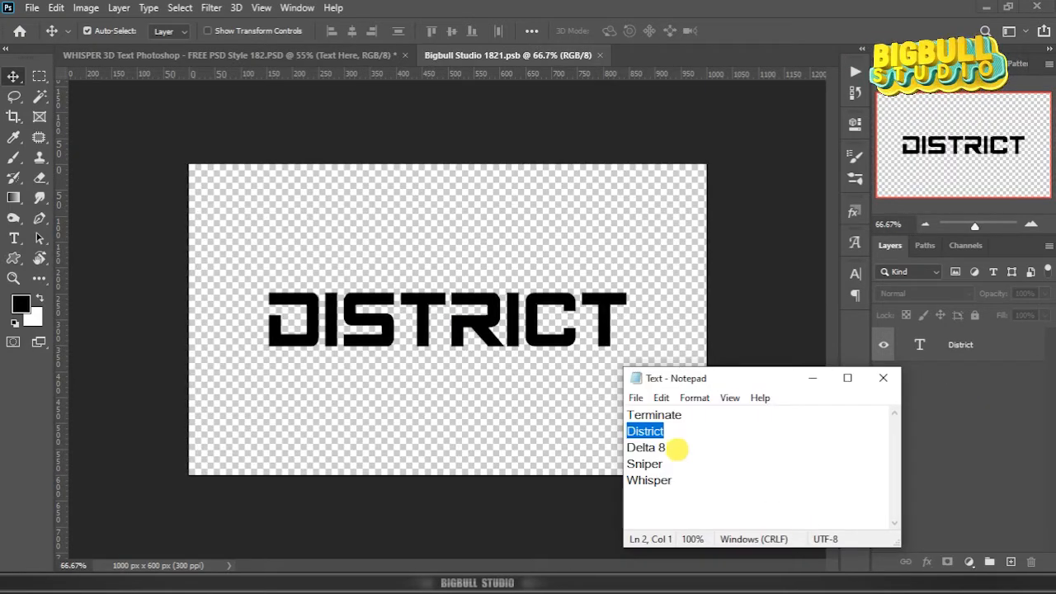
pyautogui.moveTo(666, 447); pyautogui.dragTo(618, 447)
pyautogui.rightClick(651, 446)
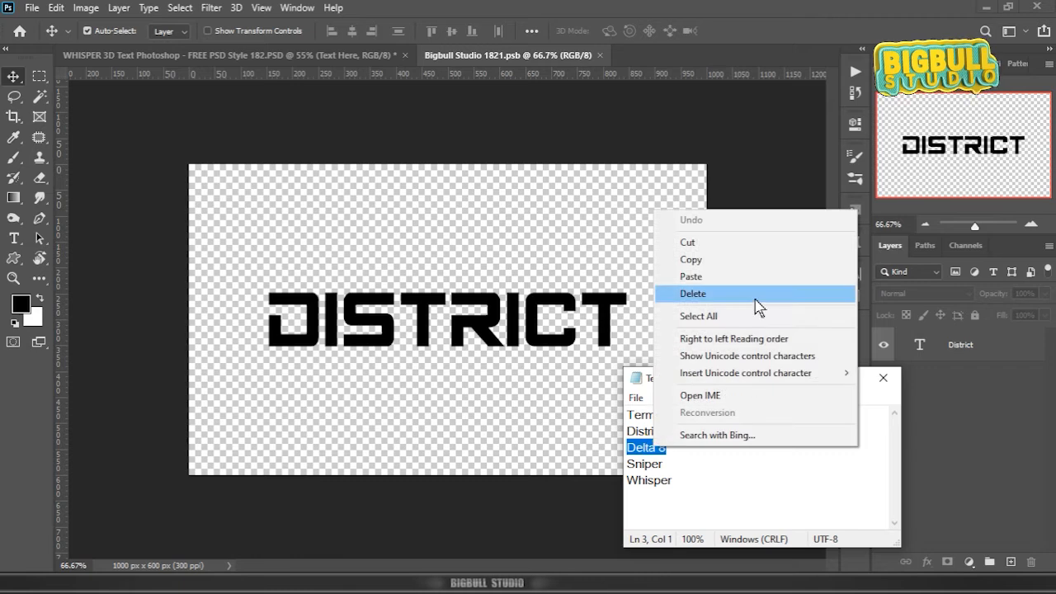
pyautogui.click(785, 260)
# Replace the District layer's text with "Delta 8", then save and close the smart object document
pyautogui.click(921, 345)
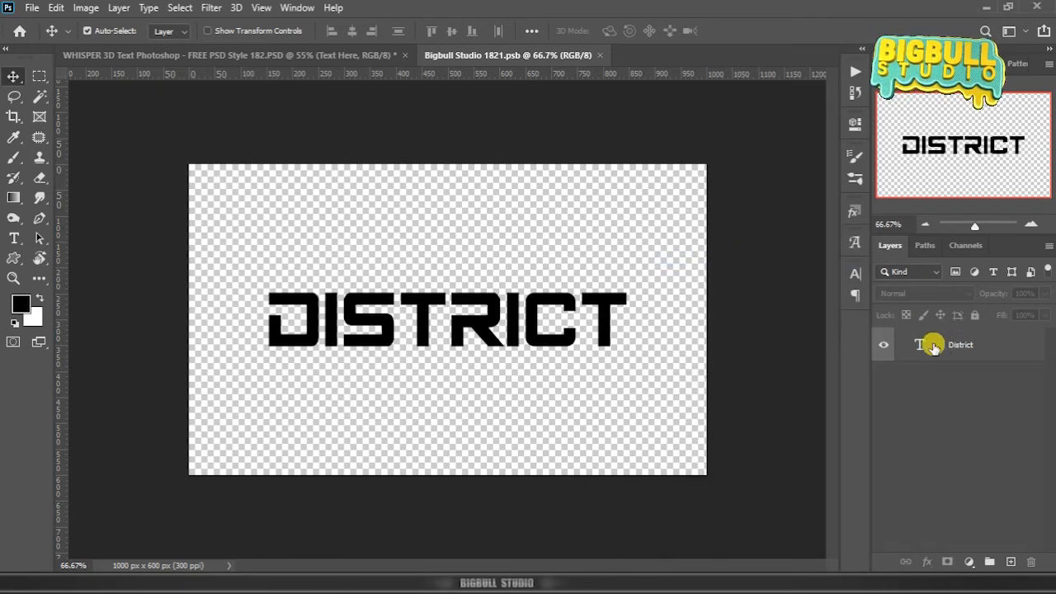
pyautogui.doubleClick(921, 344)
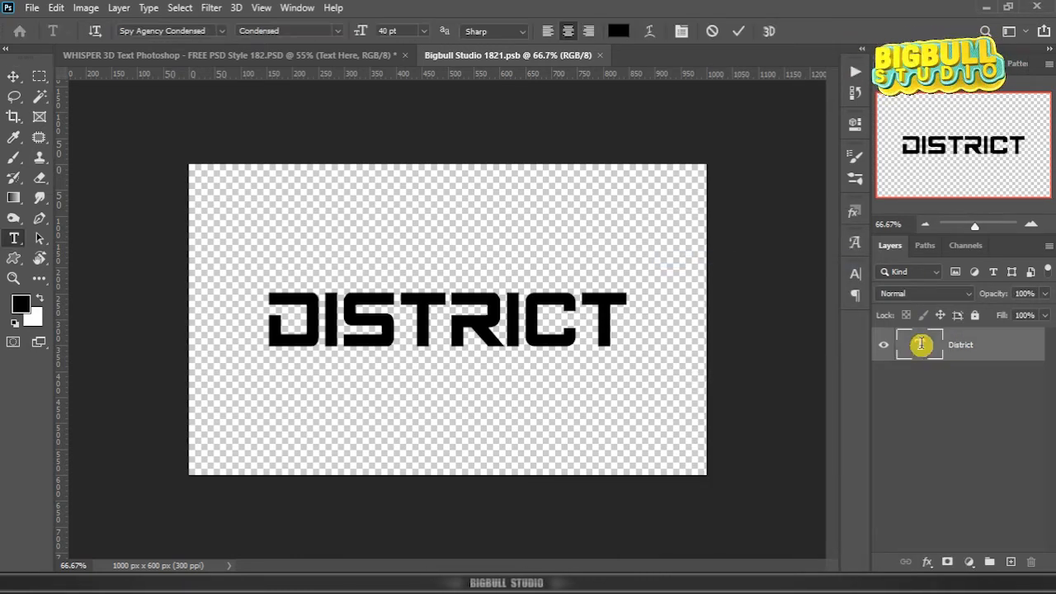
pyautogui.hotkey('ctrl', 'v')
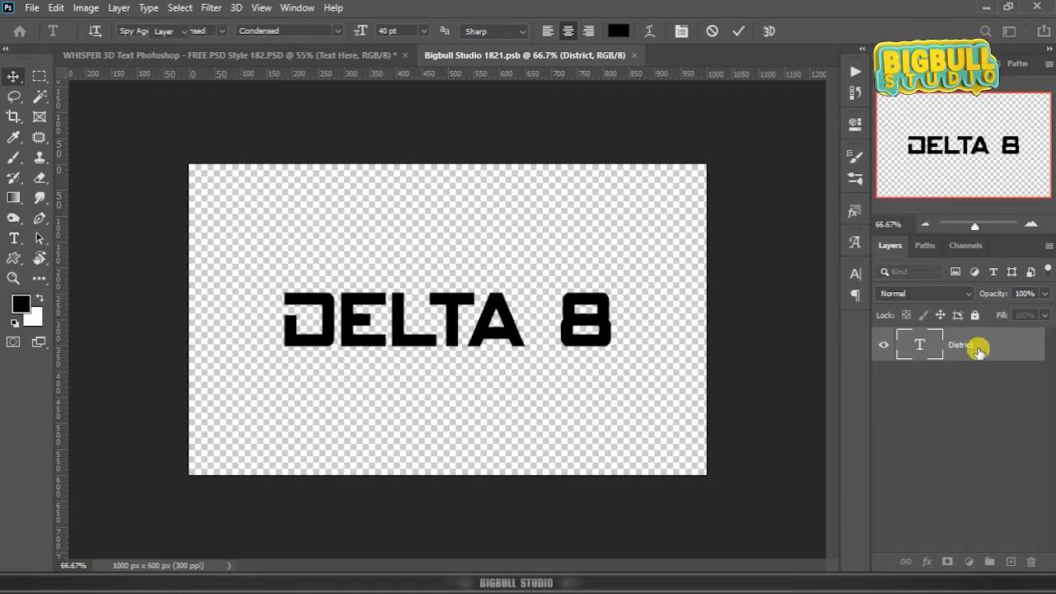
pyautogui.click(978, 349)
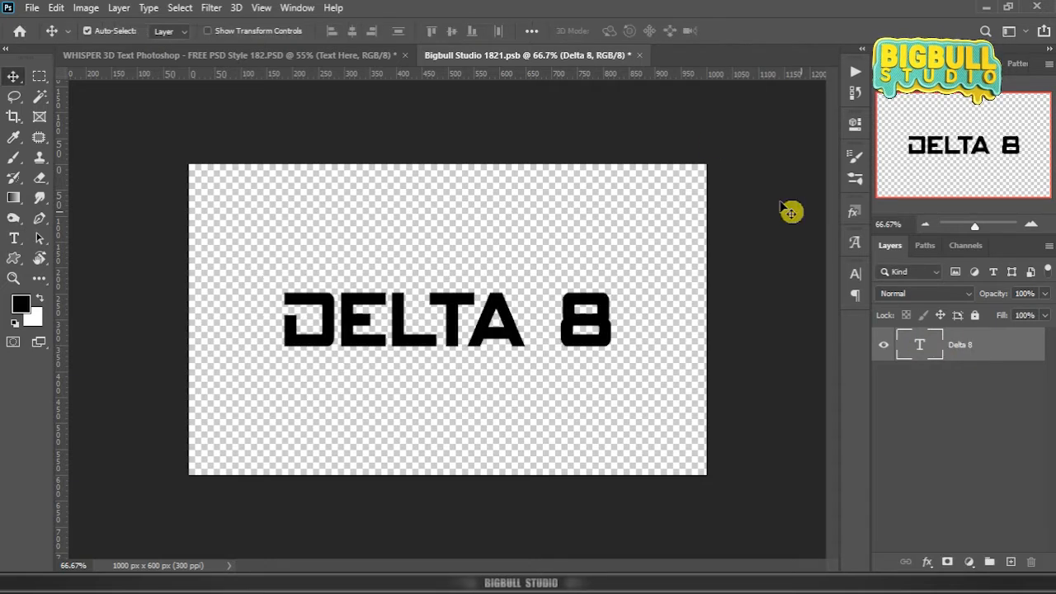
pyautogui.click(635, 56)
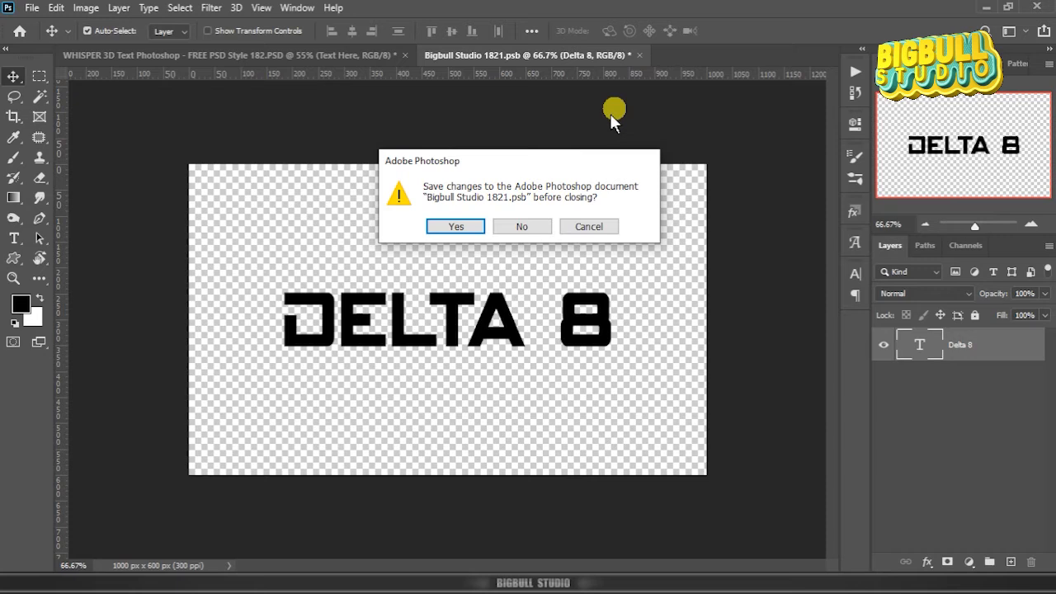
pyautogui.click(456, 226)
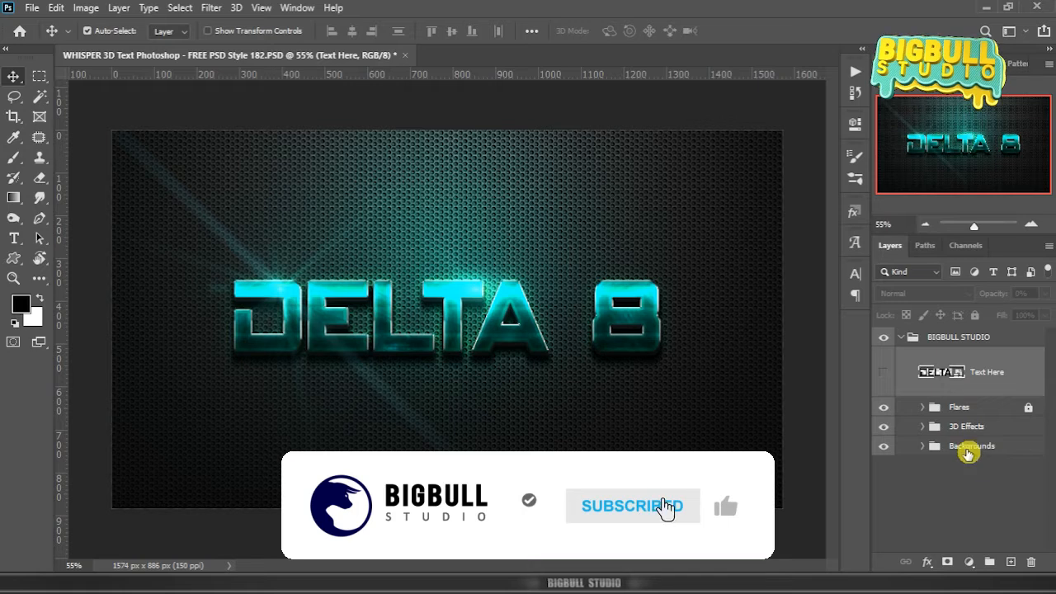
# Reopen the Text Here smart object's contents and copy "Sniper" from the Notepad text list
pyautogui.doubleClick(958, 377)
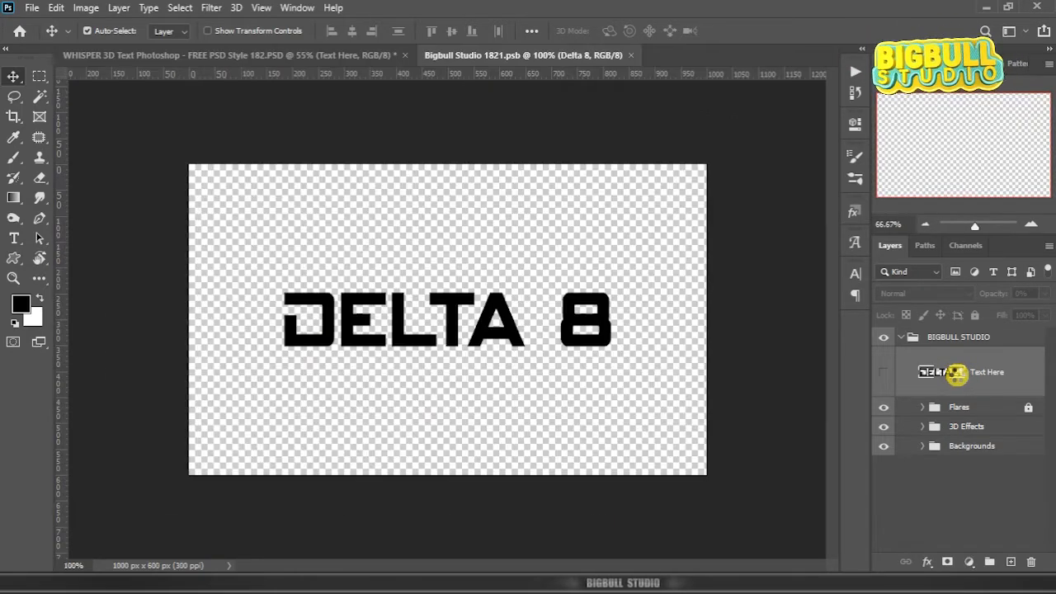
pyautogui.click(806, 580)
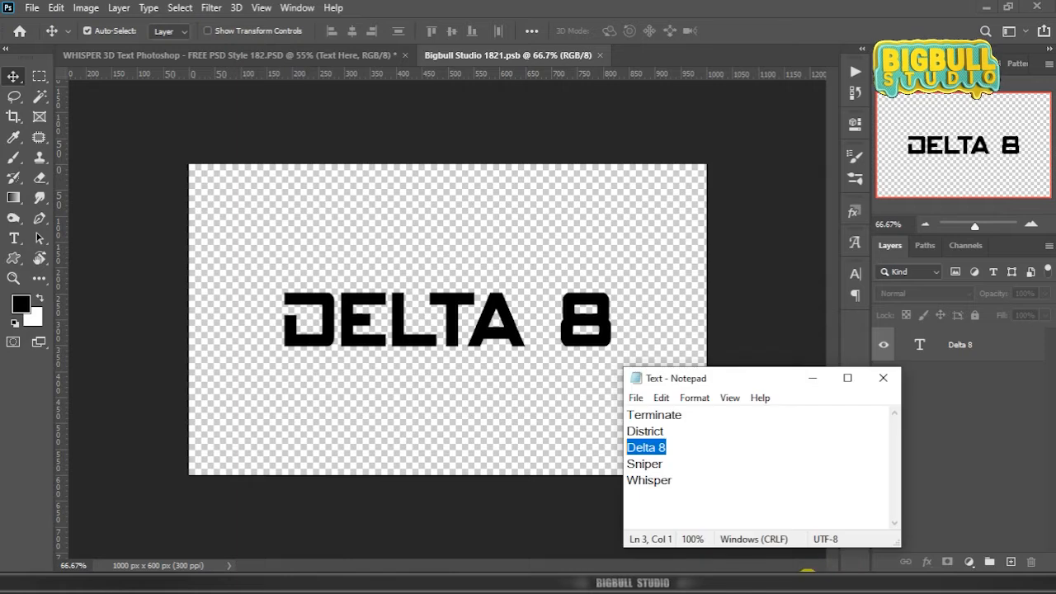
pyautogui.click(660, 464)
pyautogui.hotkey('shift', 'Home')
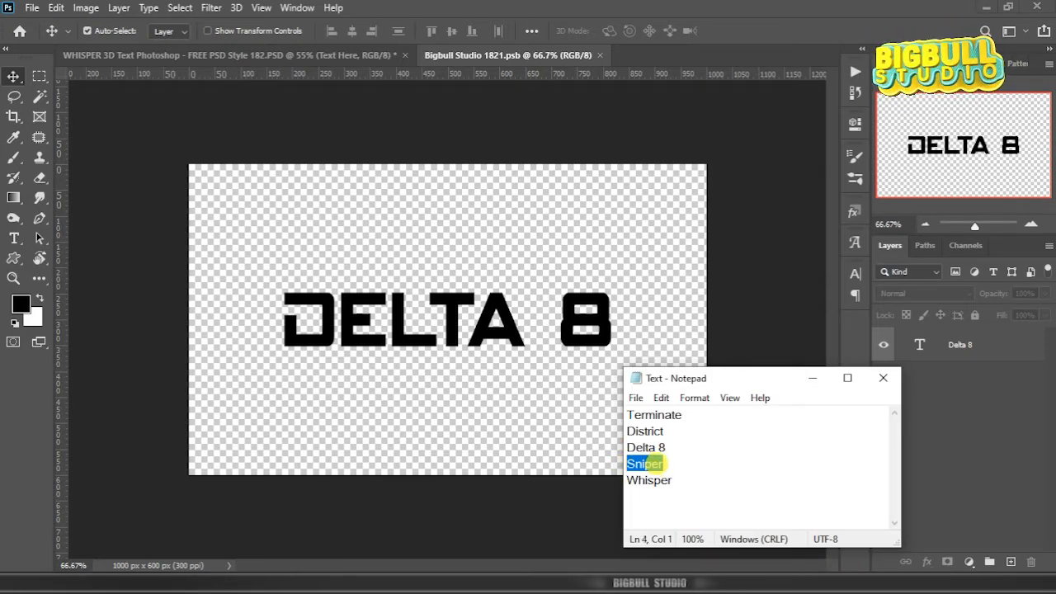
pyautogui.rightClick(647, 463)
pyautogui.click(778, 278)
# Replace the Delta 8 layer's text with "Sniper", then save and close the smart object document
pyautogui.click(926, 346)
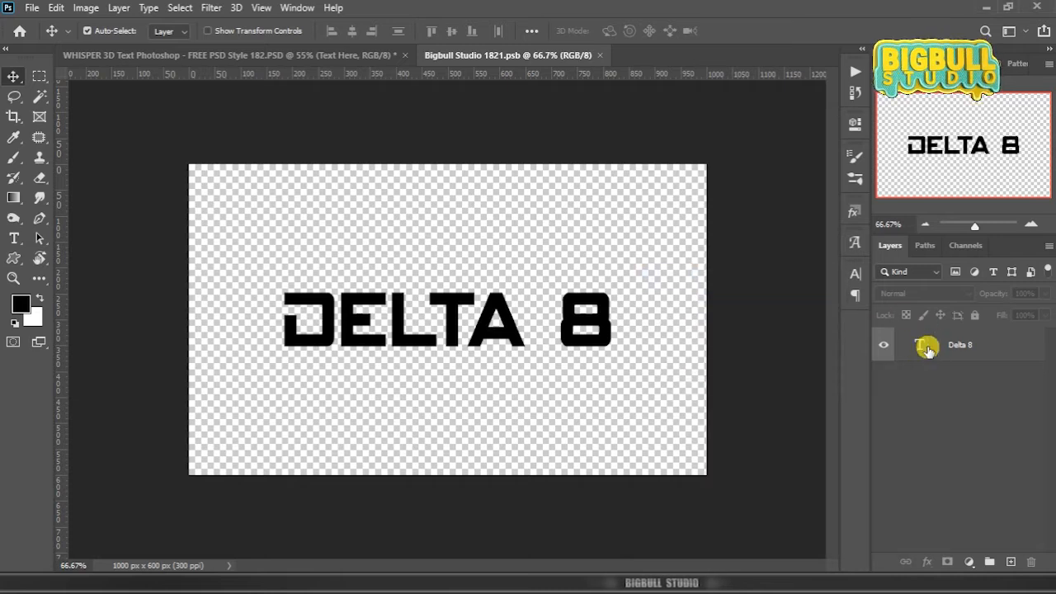
pyautogui.doubleClick(920, 346)
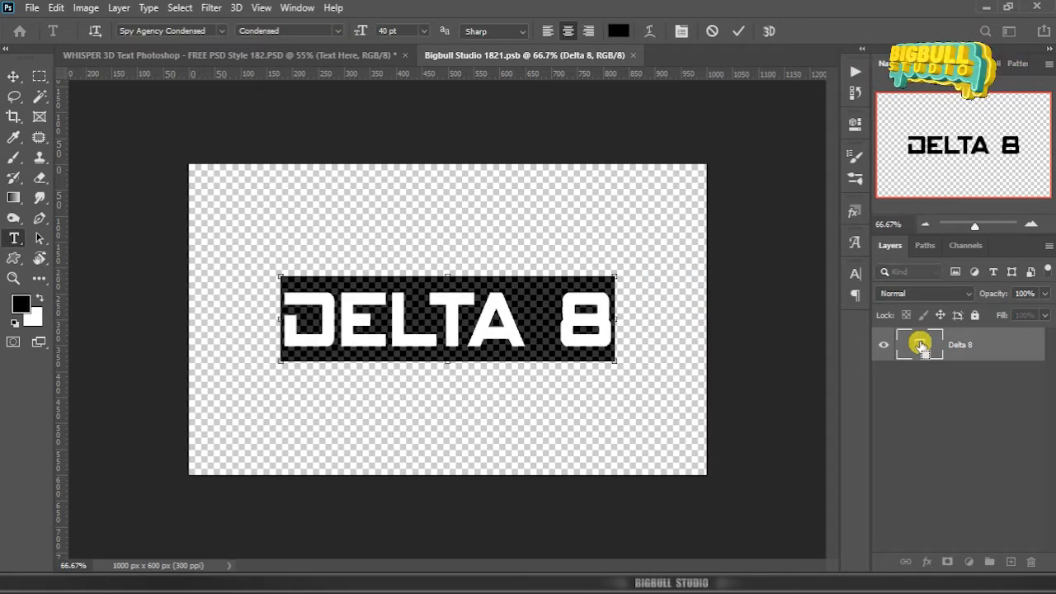
pyautogui.hotkey('ctrl', 'v')
pyautogui.hotkey('ctrl', 'Return')
pyautogui.press('v')
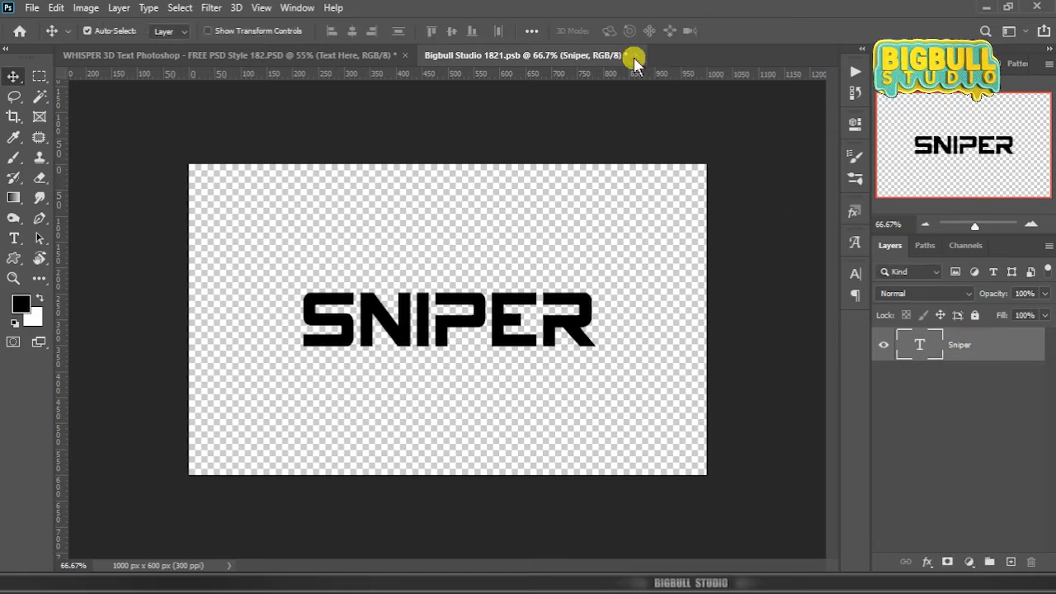
pyautogui.click(637, 56)
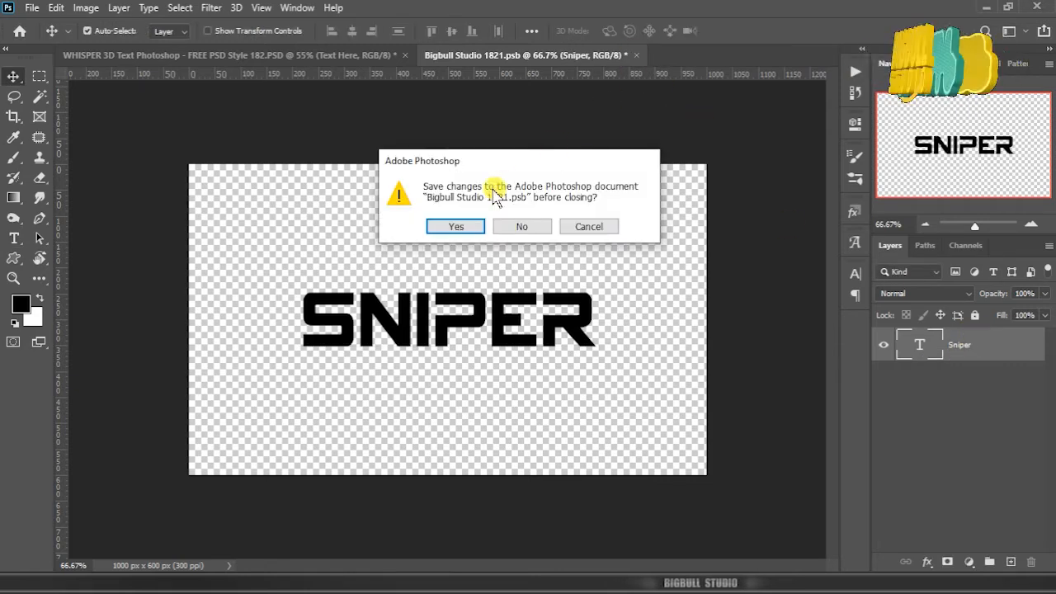
pyautogui.click(456, 227)
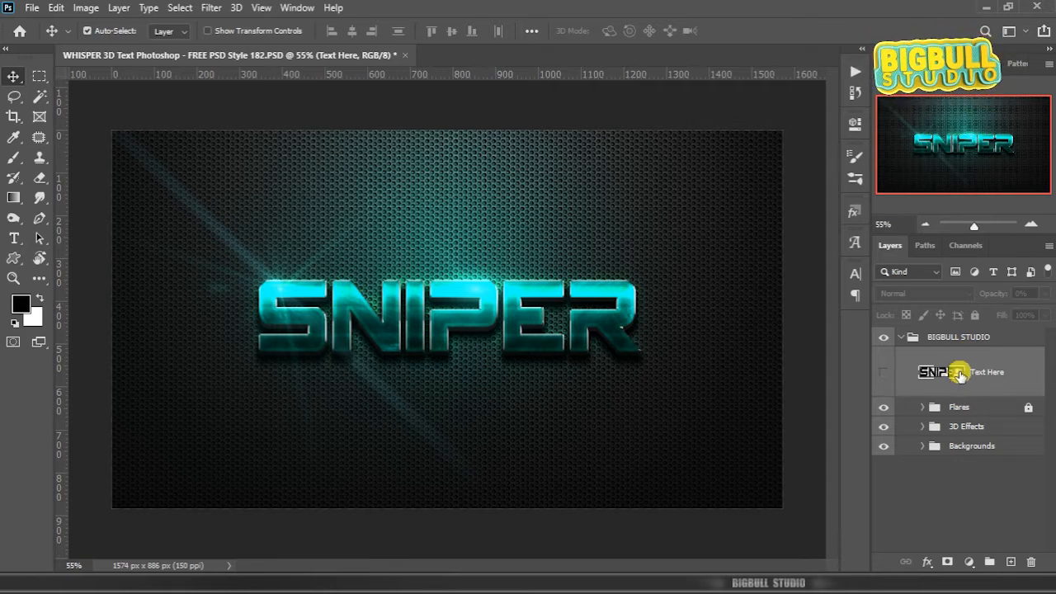
# Reopen the Text Here smart object's contents and copy "Whisper" from the Notepad text list
pyautogui.doubleClick(958, 373)
pyautogui.click(781, 567)
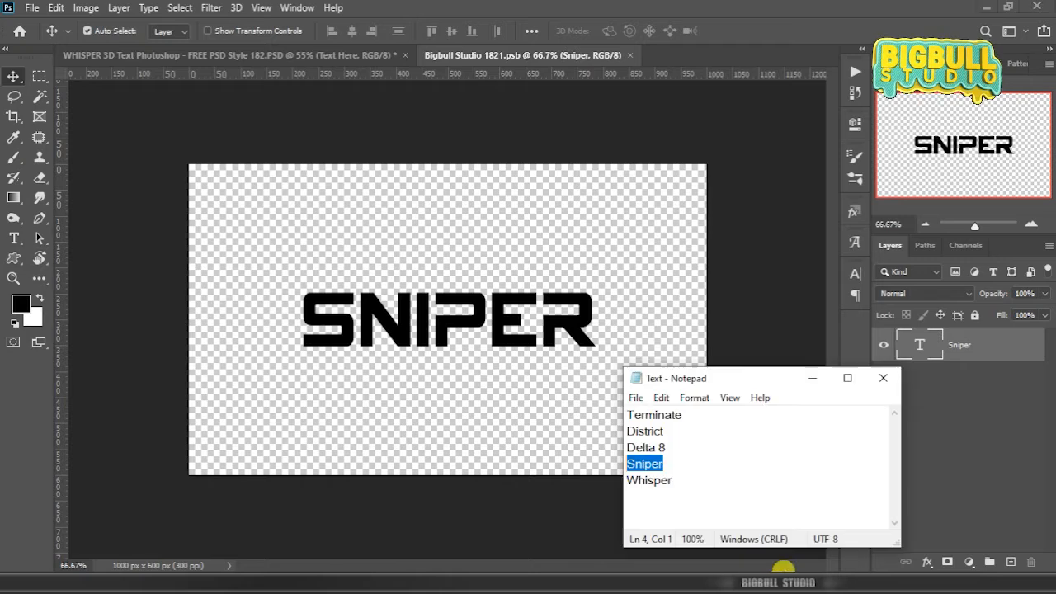
pyautogui.moveTo(671, 480); pyautogui.dragTo(627, 480)
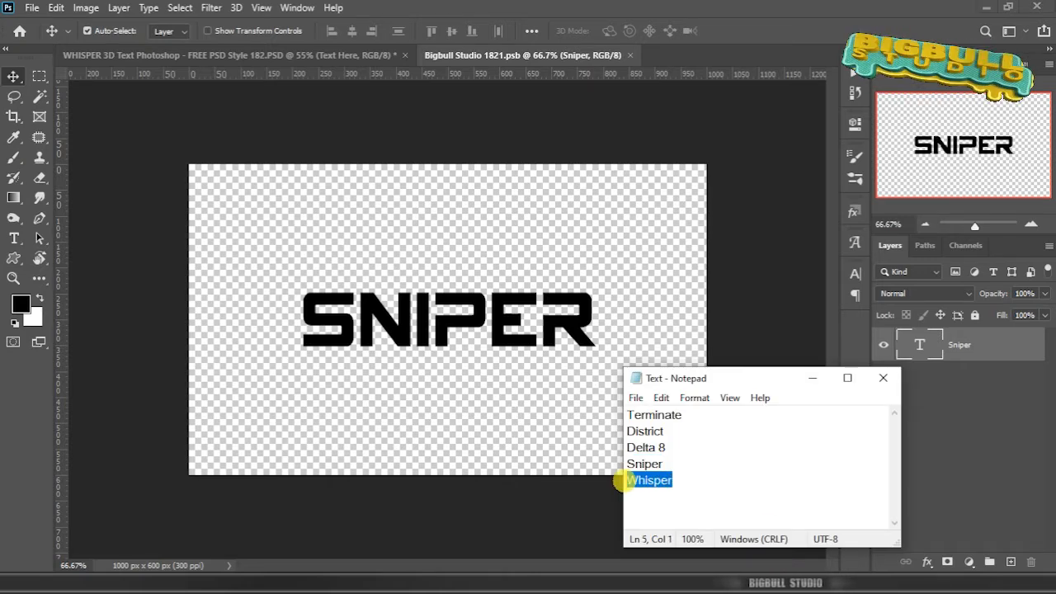
pyautogui.rightClick(658, 479)
pyautogui.click(757, 291)
# Replace the Sniper layer's text with "Whisper", then save and close the smart object document
pyautogui.click(923, 345)
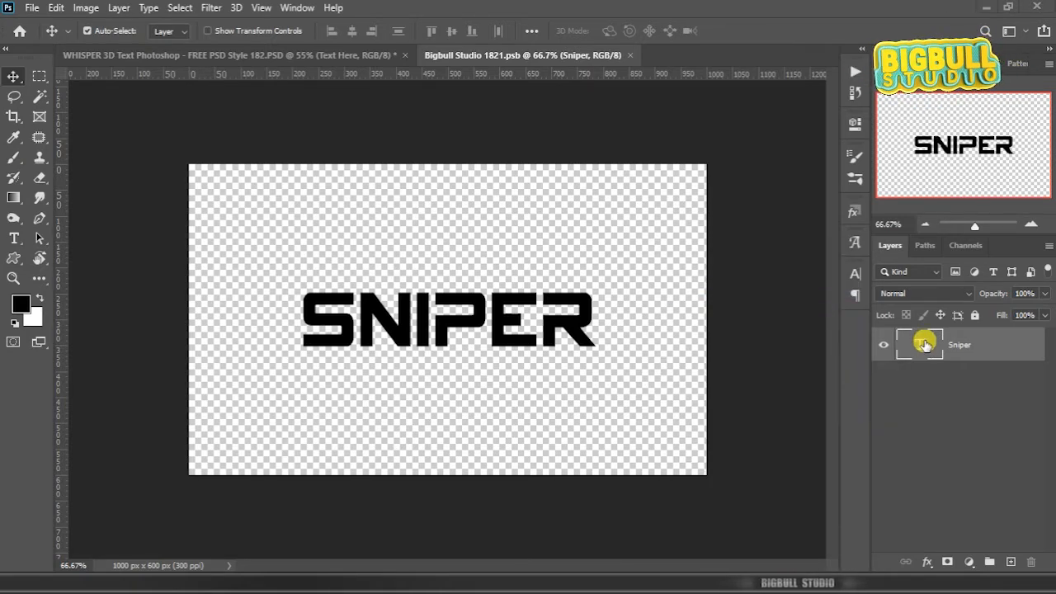
pyautogui.doubleClick(922, 345)
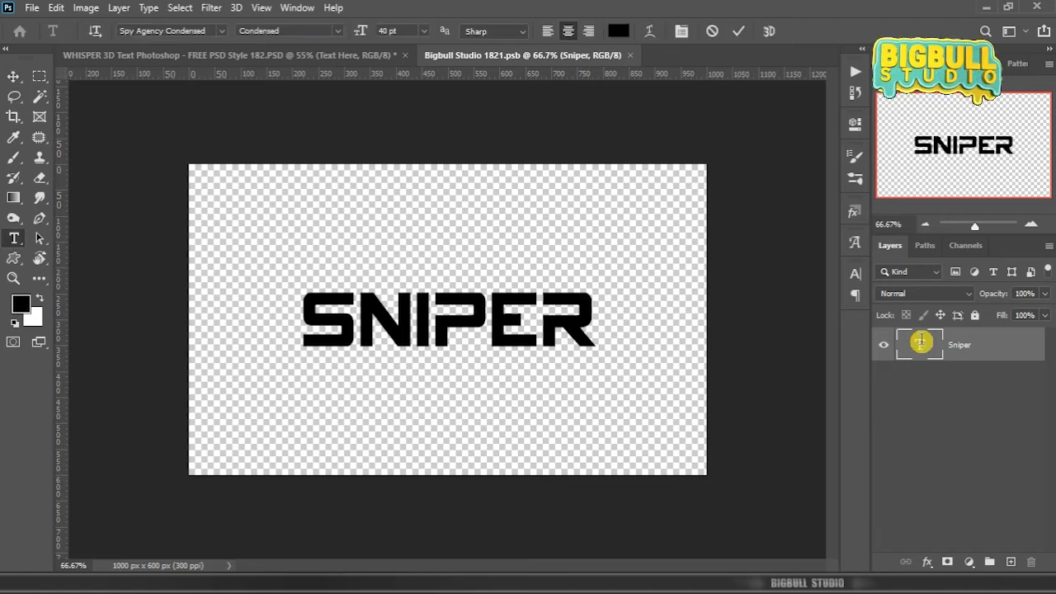
pyautogui.hotkey('ctrl', 'v')
pyautogui.hotkey('ctrl', 'Return')
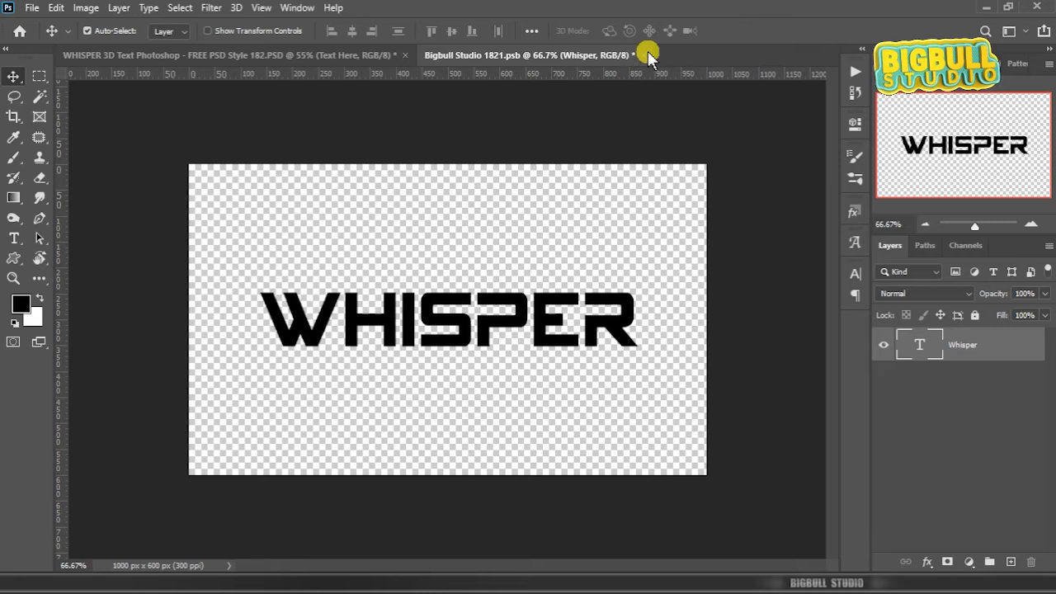
pyautogui.click(645, 55)
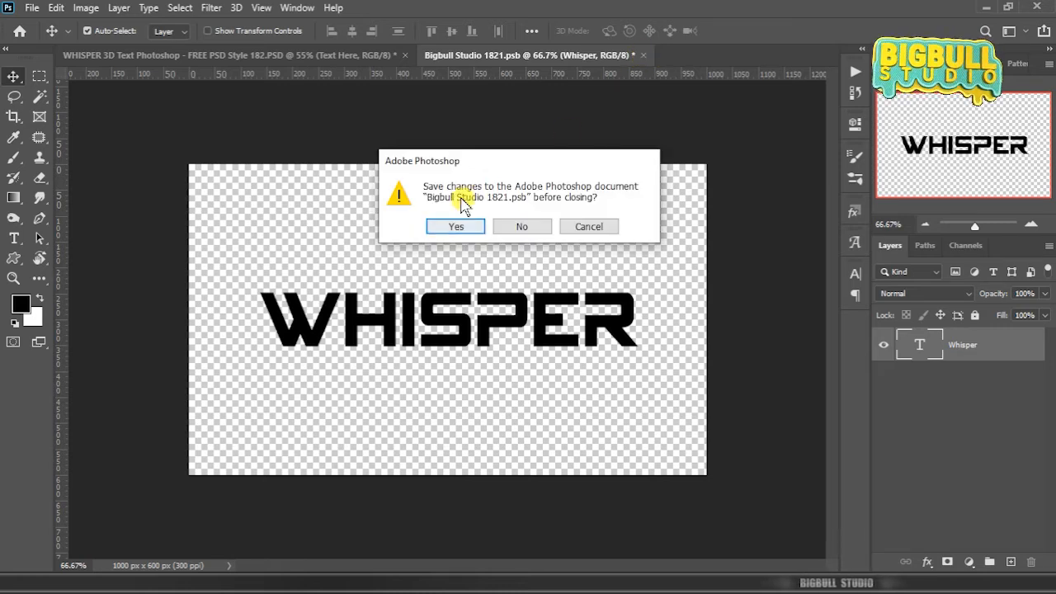
pyautogui.click(456, 231)
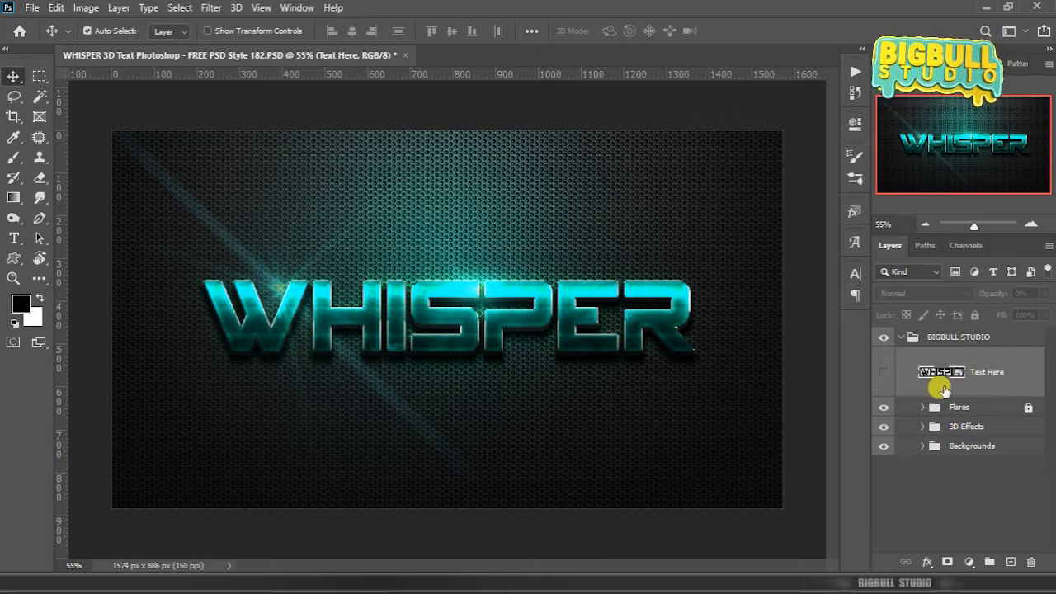
# Hide and reshow the Flares group to compare its effect, then collapse the BIGBULL STUDIO group
pyautogui.click(884, 407)
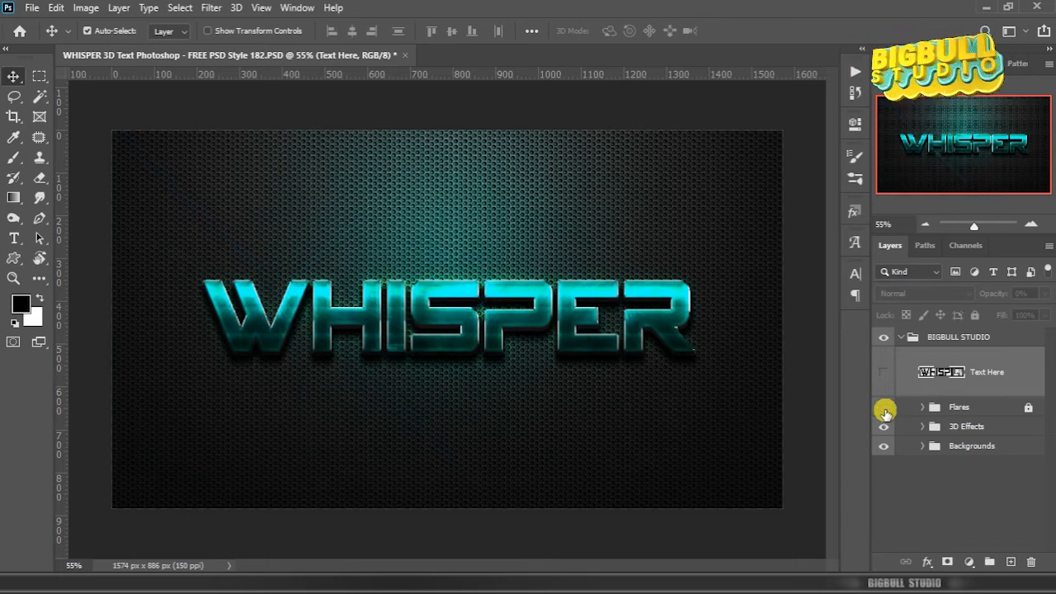
pyautogui.click(884, 407)
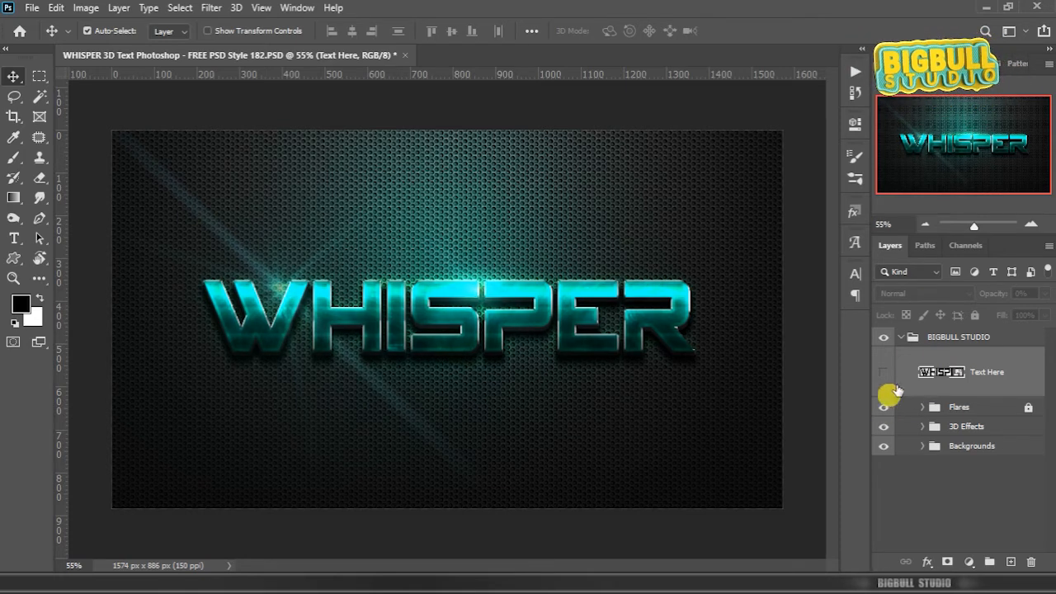
pyautogui.click(901, 338)
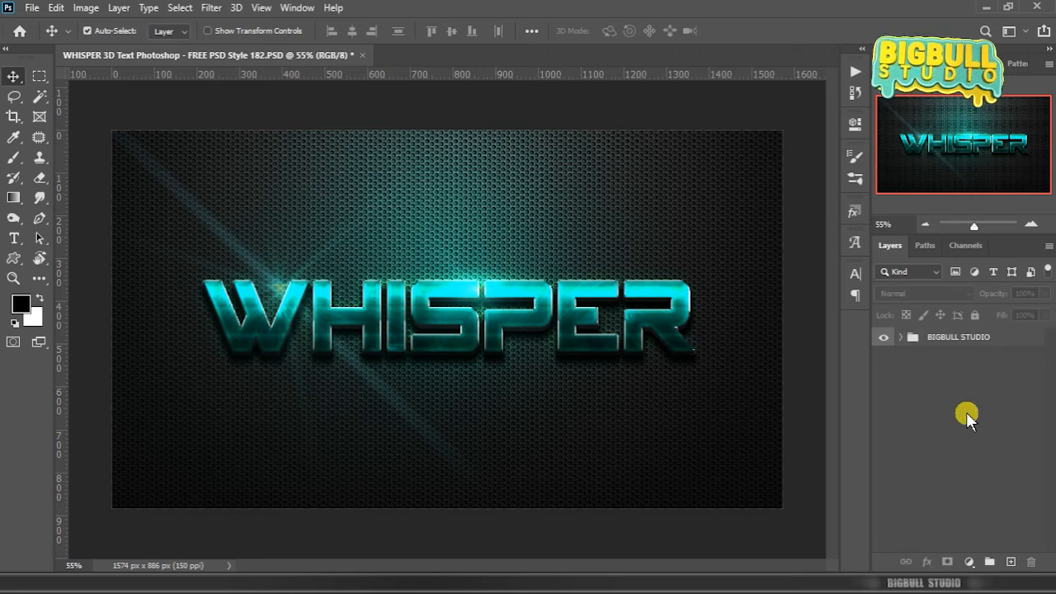